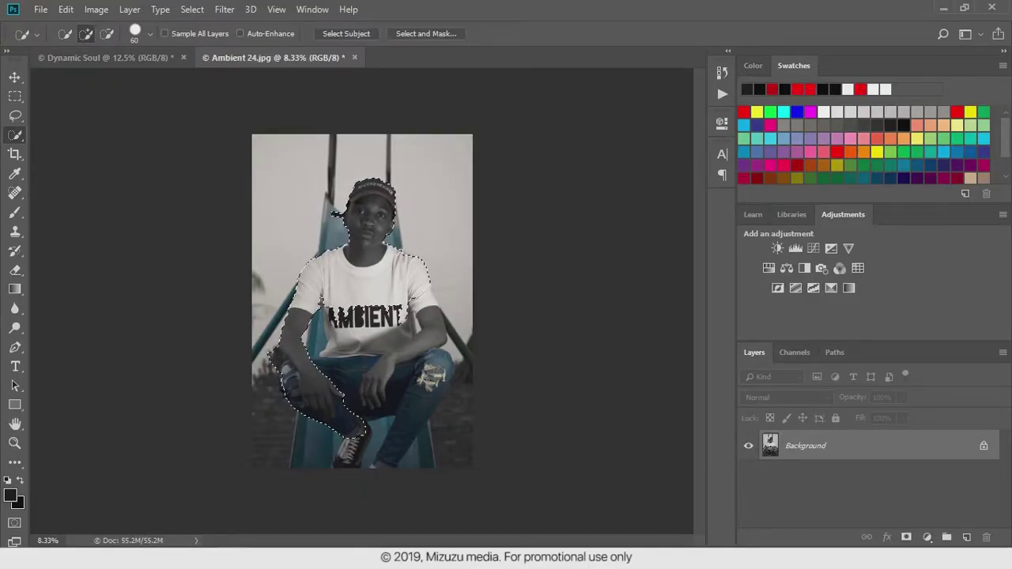
# Zoom in on the man and place Pen anchors up along his lower leg
pyautogui.keyDown('ctrl'); pyautogui.click(306, 372); pyautogui.keyUp('ctrl')
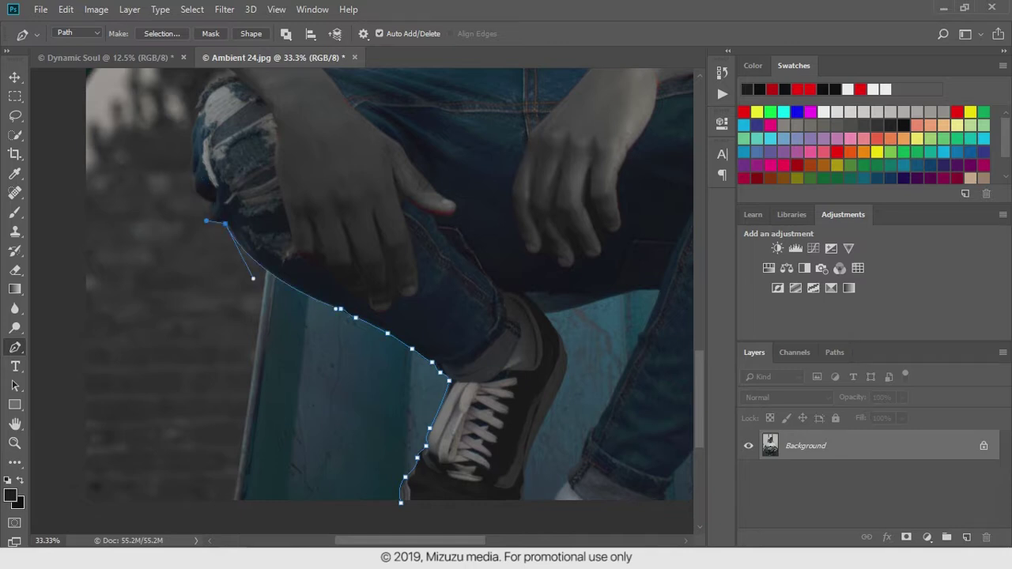
pyautogui.click(192, 162)
pyautogui.scroll(1, 192, 163)
pyautogui.click(196, 139)
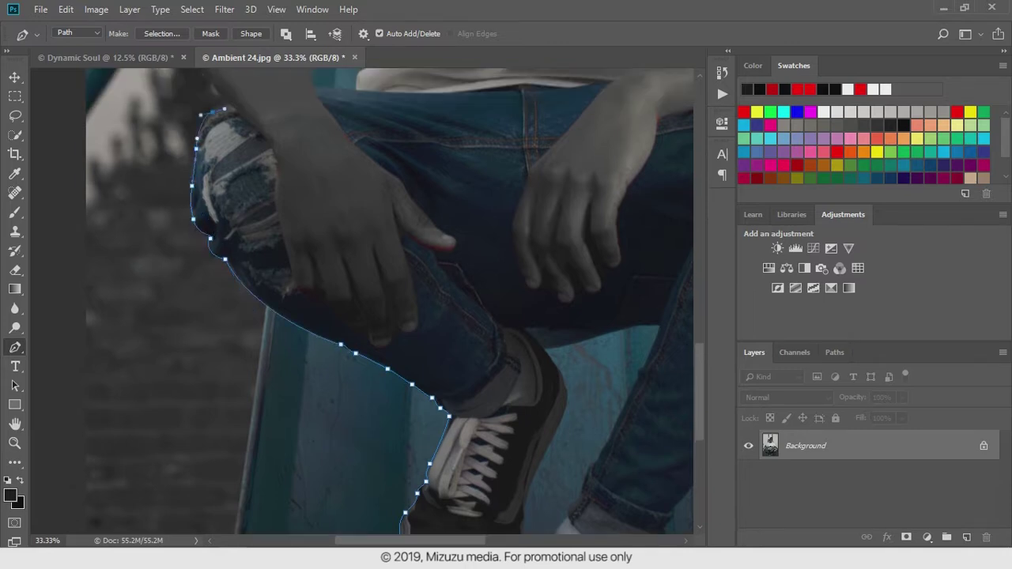
pyautogui.scroll(2, 213, 170)
pyautogui.scroll(5, 390, 300)
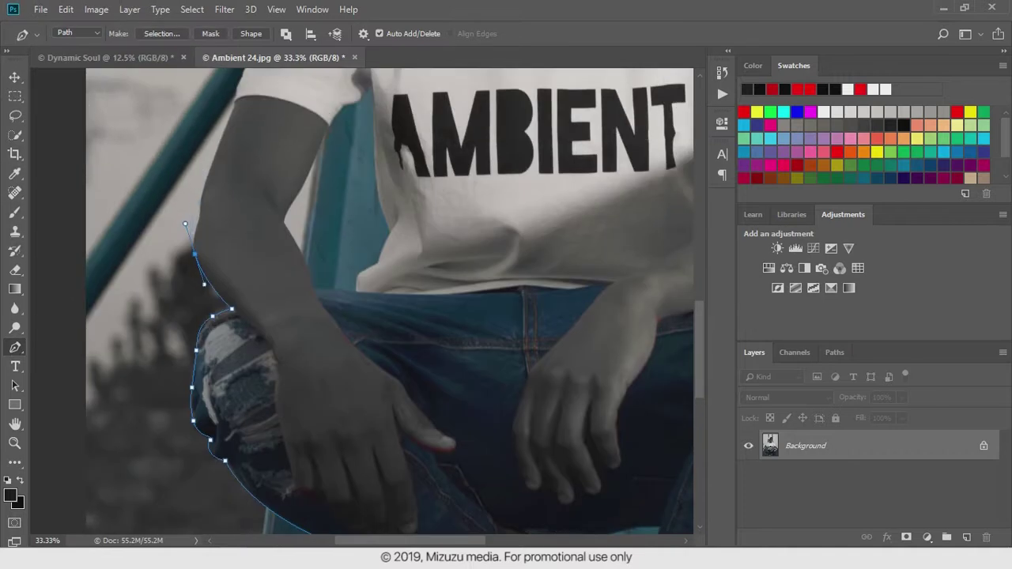
pyautogui.scroll(2, 197, 237)
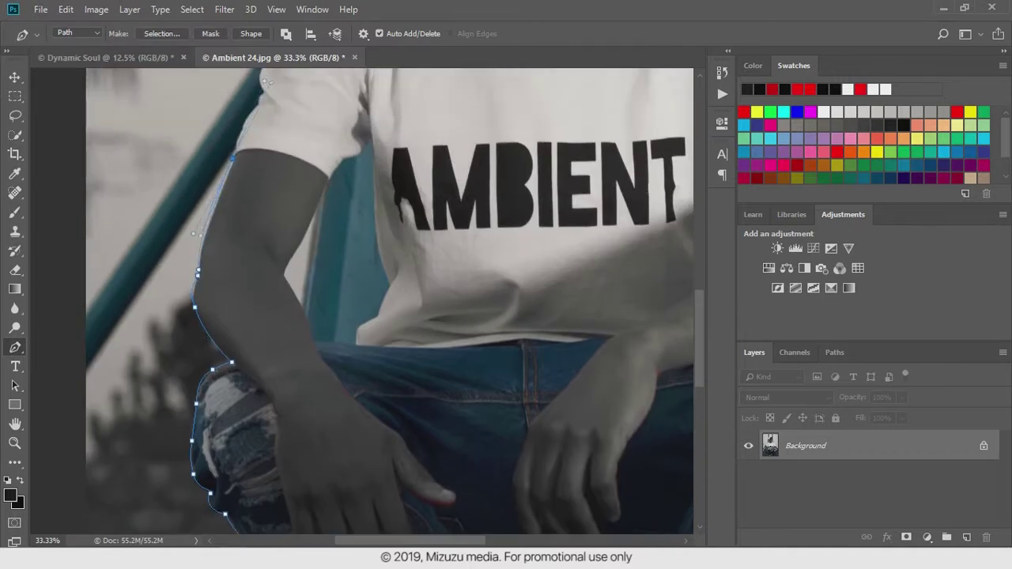
pyautogui.scroll(2, 206, 213)
# Continue the path up the left arm, around a curved shoulder anchor, to beside the neck
pyautogui.click(232, 219)
pyautogui.click(269, 139)
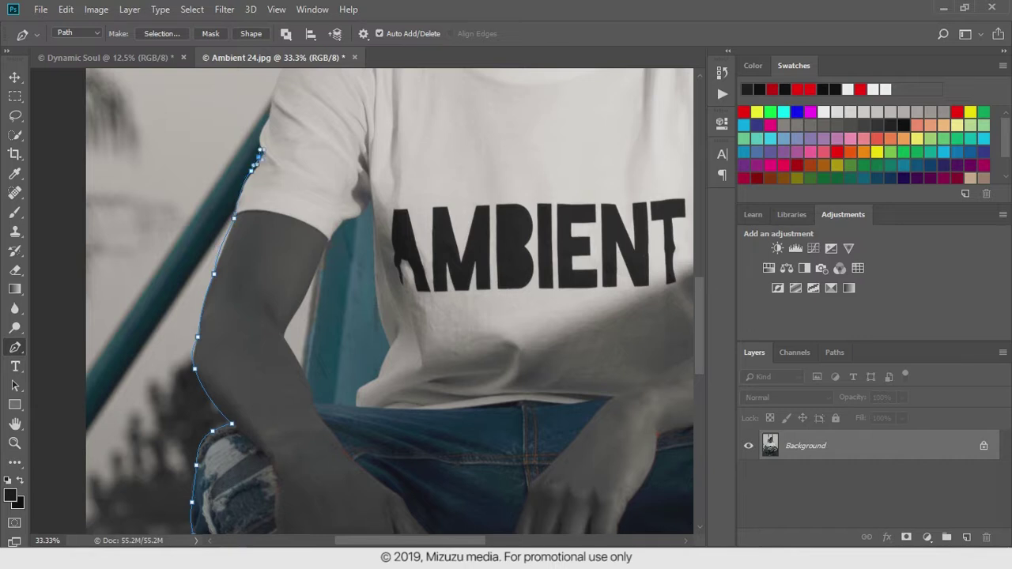
pyautogui.scroll(5, 277, 237)
pyautogui.moveTo(277, 219); pyautogui.dragTo(281, 199)
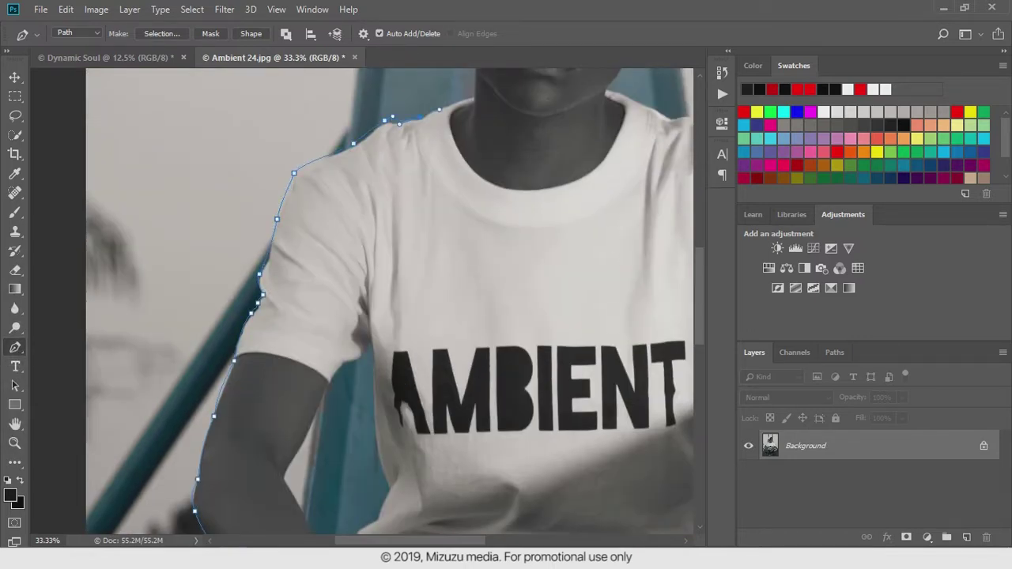
pyautogui.scroll(2, 478, 140)
pyautogui.click(478, 140)
pyautogui.scroll(4, 475, 198)
pyautogui.click(467, 185)
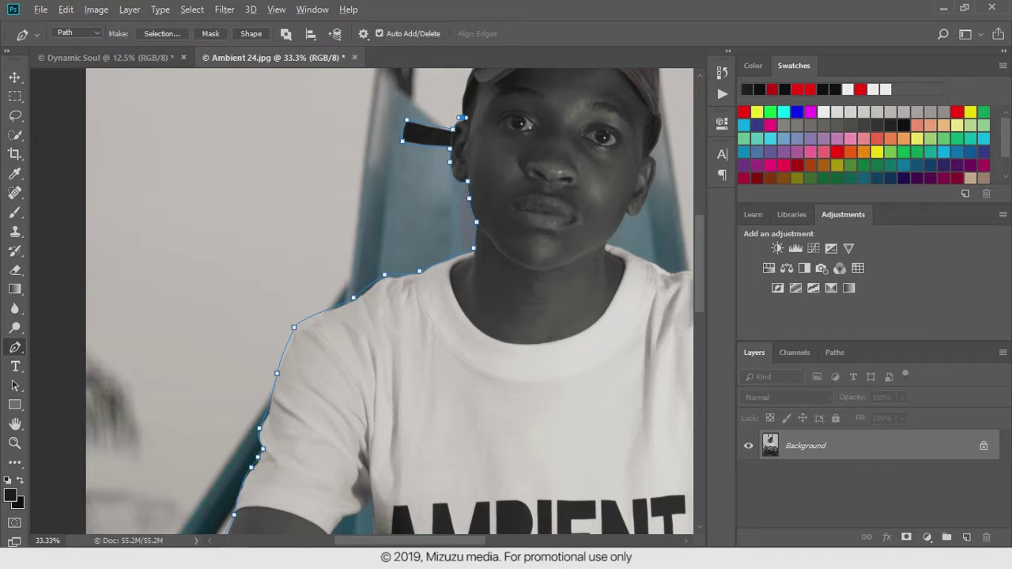
# Carry the path over the cap's edge and down the right sleeve and arm
pyautogui.scroll(3, 463, 119)
pyautogui.click(468, 154)
pyautogui.scroll(1, 389, 301)
pyautogui.hscroll(3, 390, 300)
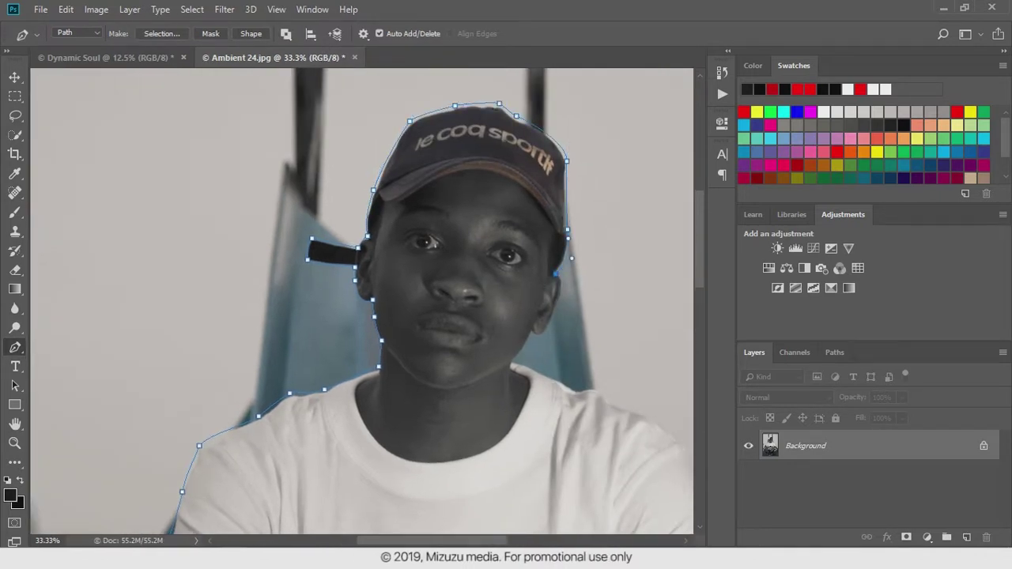
pyautogui.hscroll(2, 362, 301)
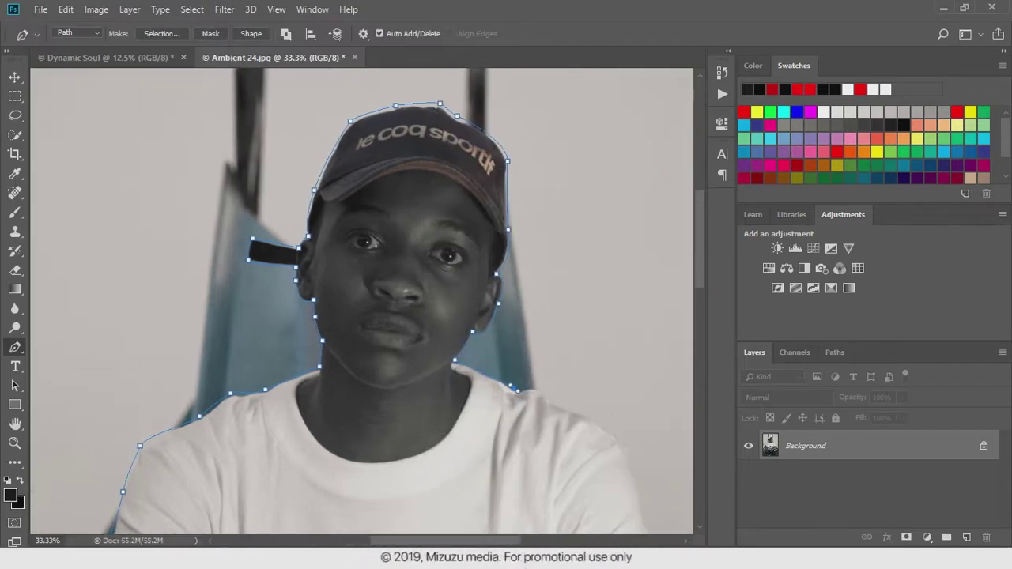
pyautogui.scroll(-6, 628, 447)
pyautogui.click(646, 358)
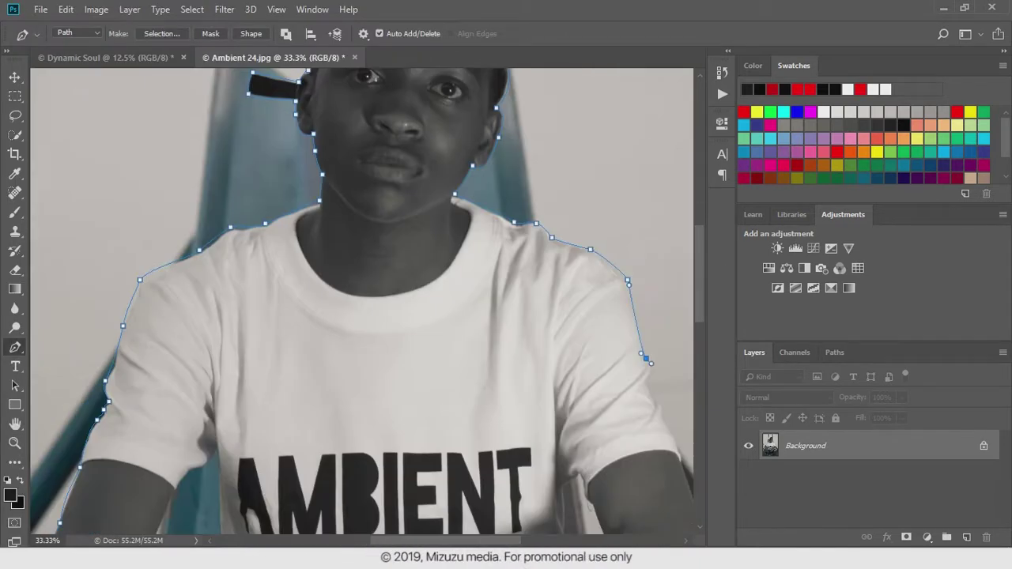
pyautogui.click(684, 460)
# Trace down the right arm, around the knee and legs, and close the path at the start
pyautogui.scroll(-9, 685, 460)
pyautogui.hscroll(9, 685, 460)
pyautogui.click(440, 320)
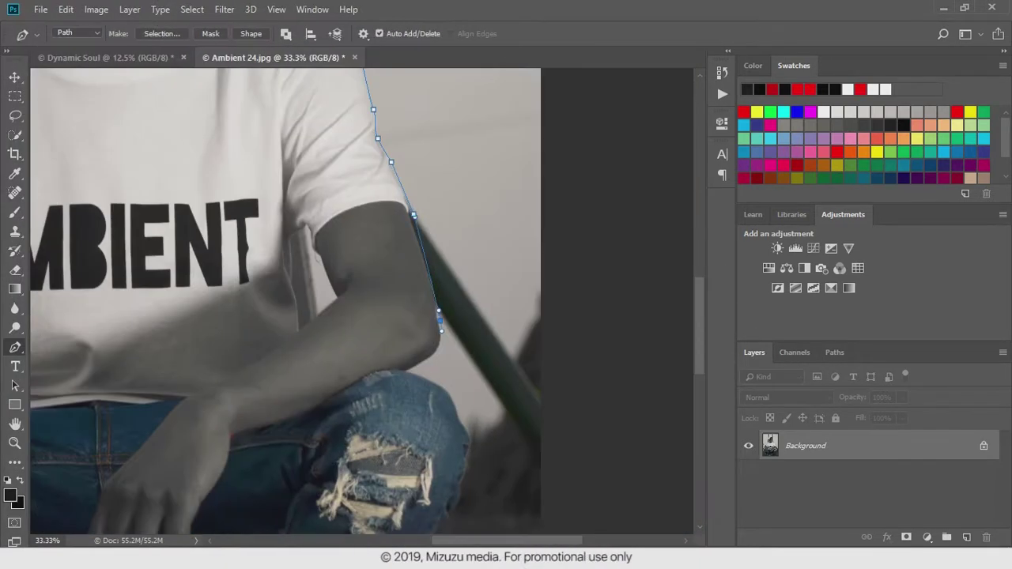
pyautogui.moveTo(446, 500); pyautogui.dragTo(431, 522)
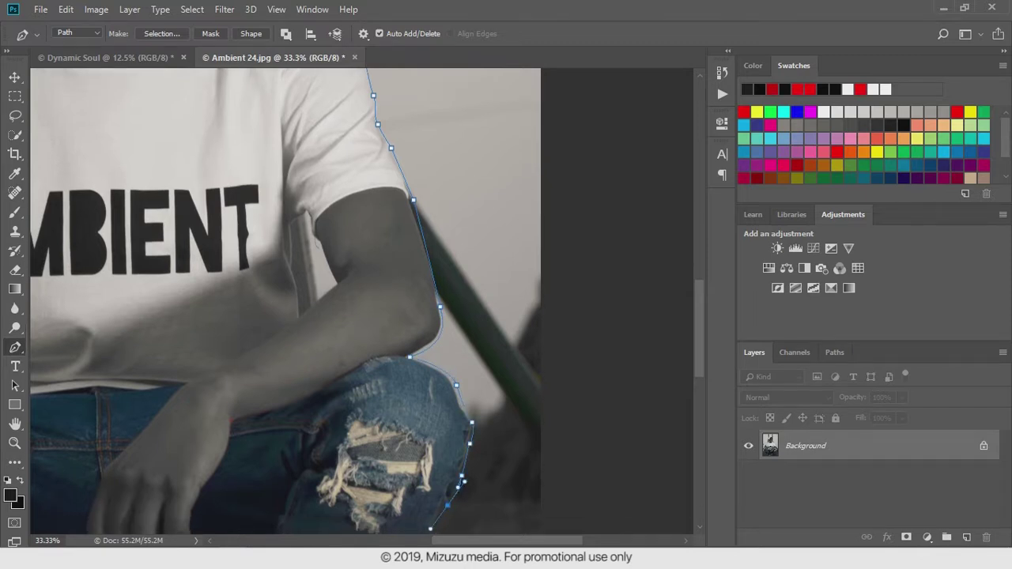
pyautogui.scroll(-13, 430, 523)
pyautogui.click(245, 469)
pyautogui.hscroll(-5, 245, 468)
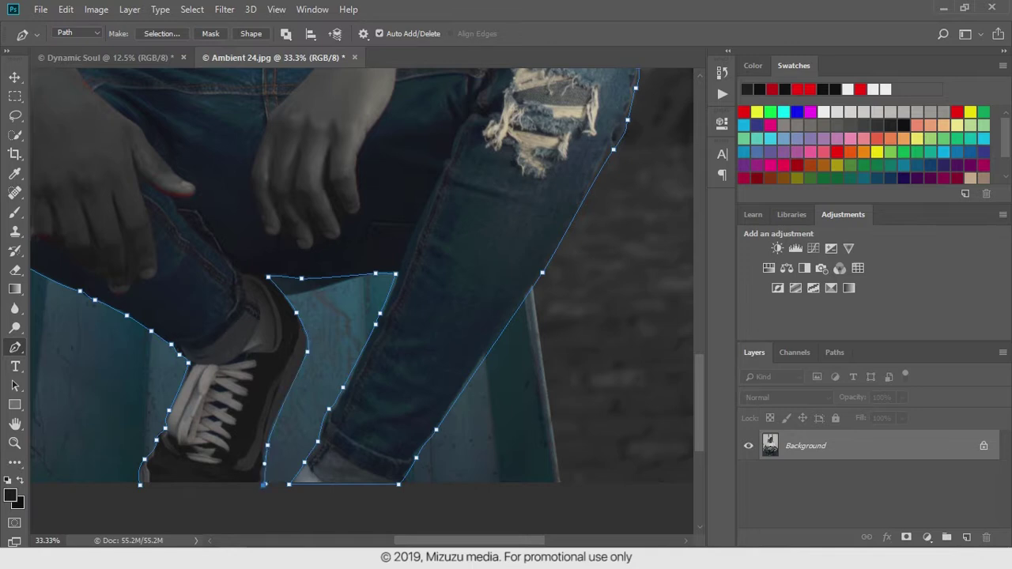
pyautogui.click(262, 486)
pyautogui.press('z')
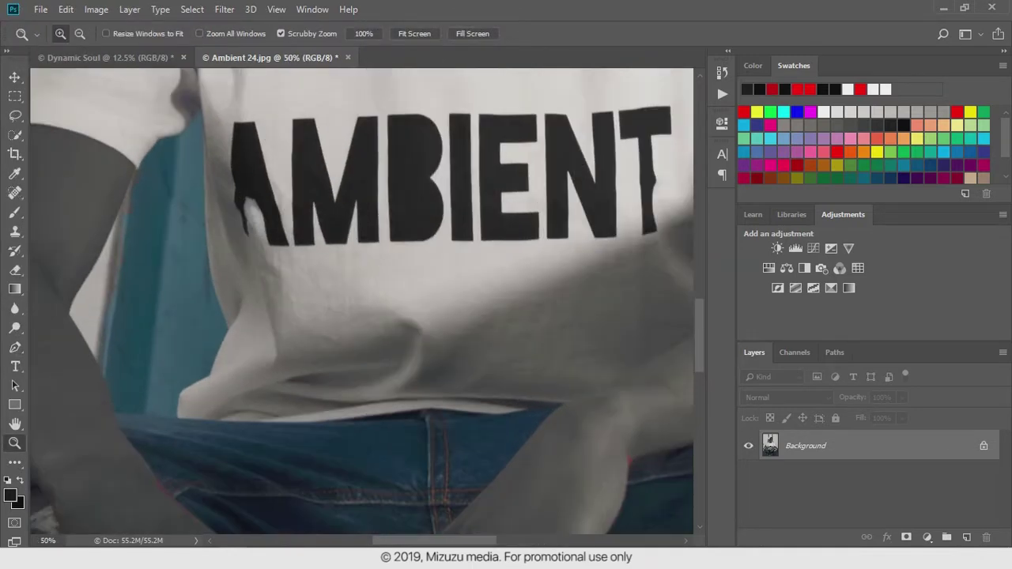
# Turn the path into a selection and output it via Select and Mask as New Layer with Layer Mask
pyautogui.hotkey('ctrl', '0')
pyautogui.press('Return')
pyautogui.press('w')
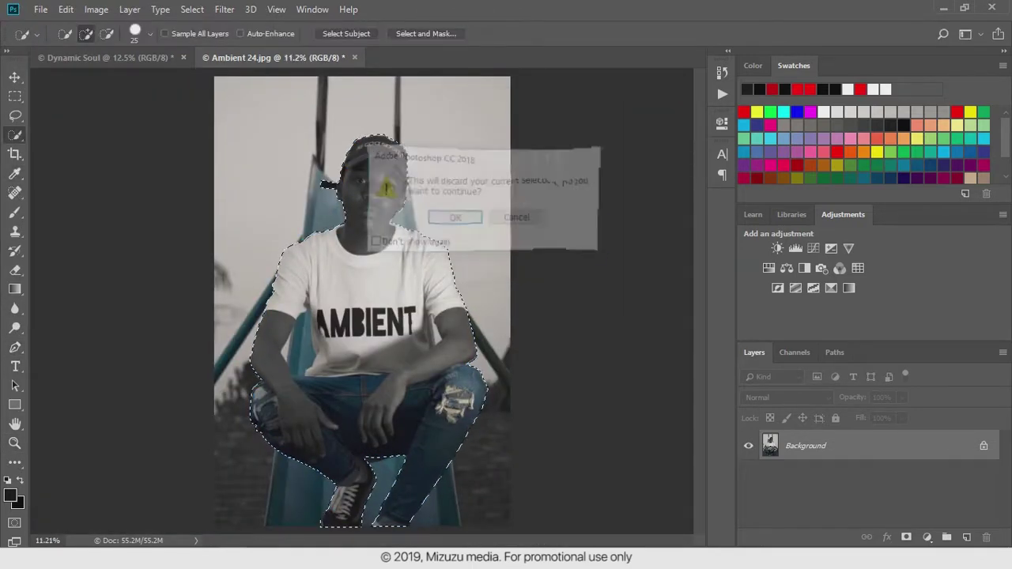
pyautogui.hotkey('alt', 'ctrl', 'r')
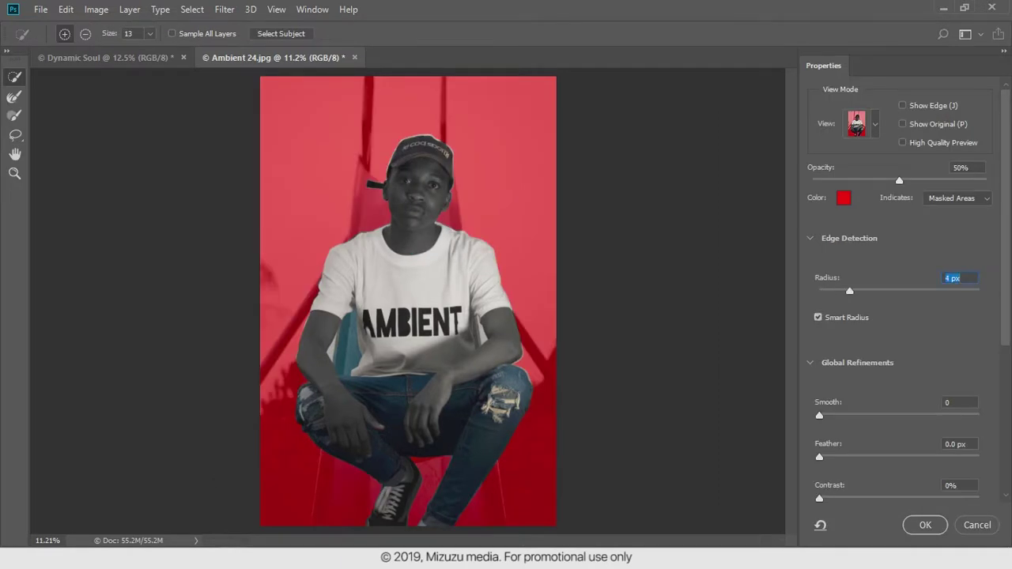
pyautogui.scroll(-5, 902, 356)
pyautogui.click(921, 457)
pyautogui.click(902, 501)
pyautogui.press('Return')
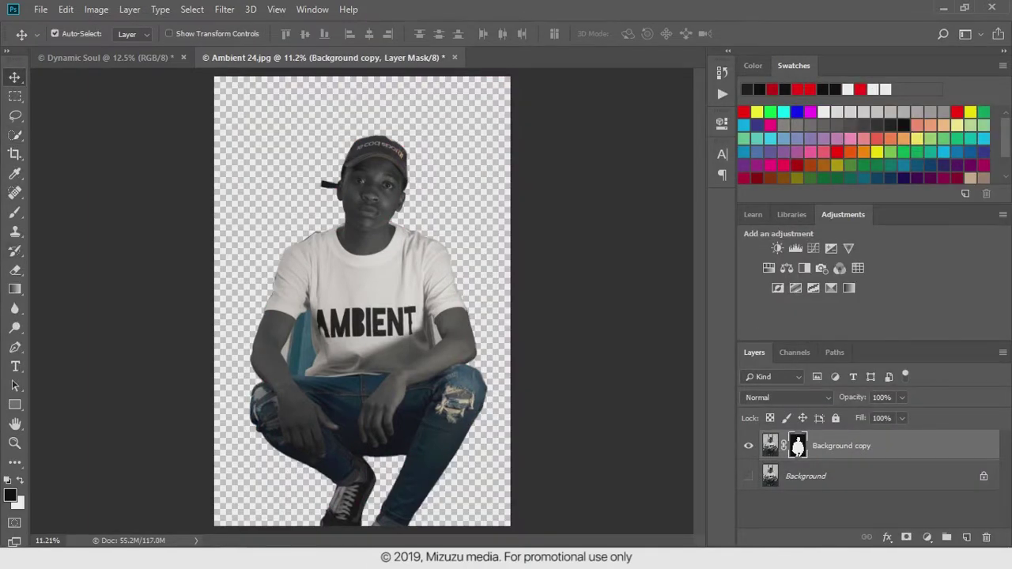
# Quick-select the chair showing in the gap between the man's arm and torso
pyautogui.press('w')
pyautogui.moveTo(291, 336); pyautogui.dragTo(305, 368)
pyautogui.keyDown('ctrl'); pyautogui.click(310, 331); pyautogui.keyUp('ctrl')
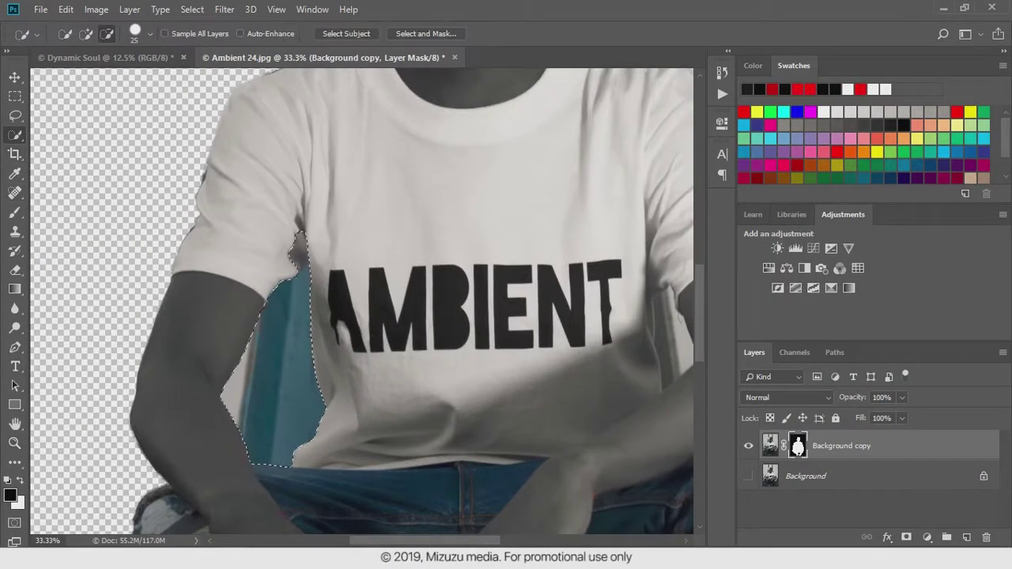
pyautogui.hscroll(5, 362, 300)
pyautogui.moveTo(269, 364)
pyautogui.mouseDown()
pyautogui.moveTo(234, 271)
pyautogui.moveTo(253, 384)
pyautogui.mouseUp()
pyautogui.moveTo(236, 304); pyautogui.dragTo(242, 372)
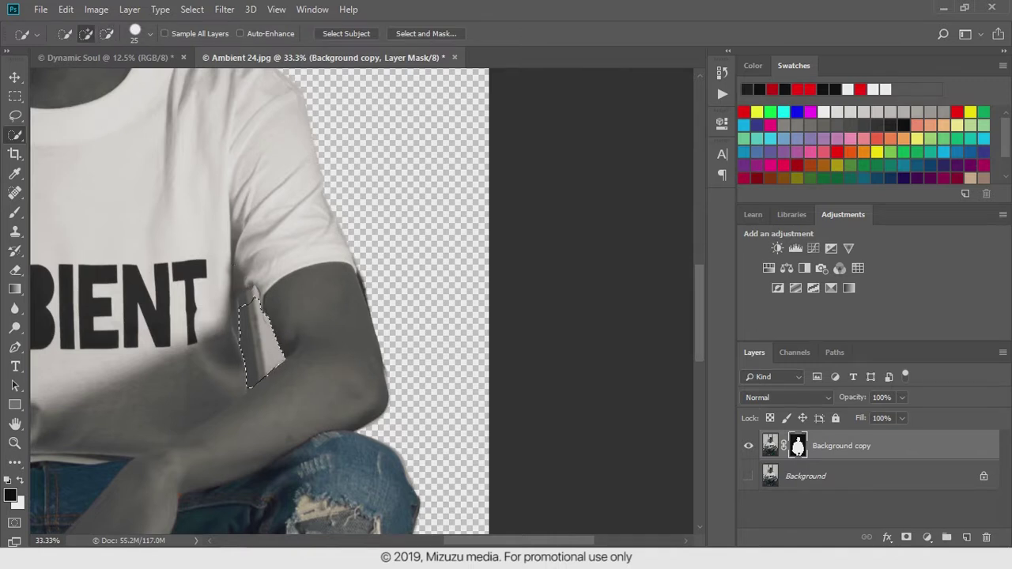
# Paint the chair selection out on the layer mask with the Brush
pyautogui.hotkey('ctrl', '0')
pyautogui.press('b')
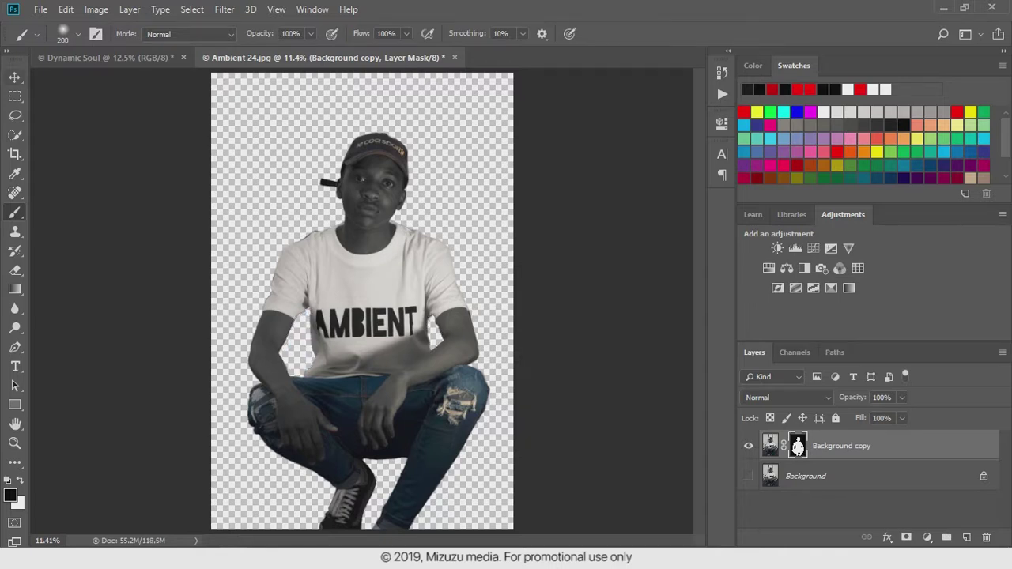
pyautogui.press('v')
pyautogui.click(95, 10)
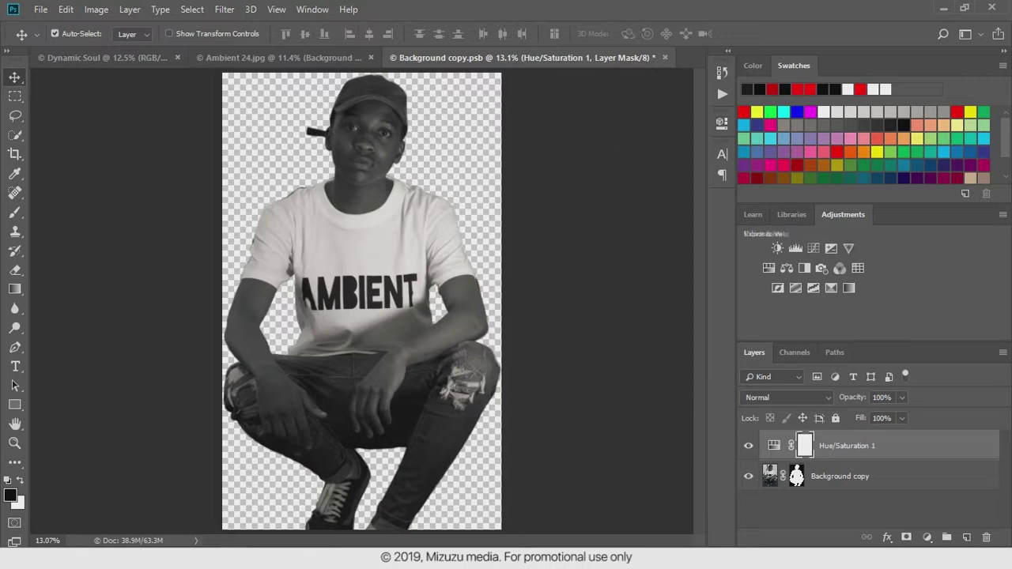
# Shape Curves 1 into an S-curve for contrast and lighten areas with the Dodge tool
pyautogui.moveTo(573, 308); pyautogui.dragTo(572, 319)
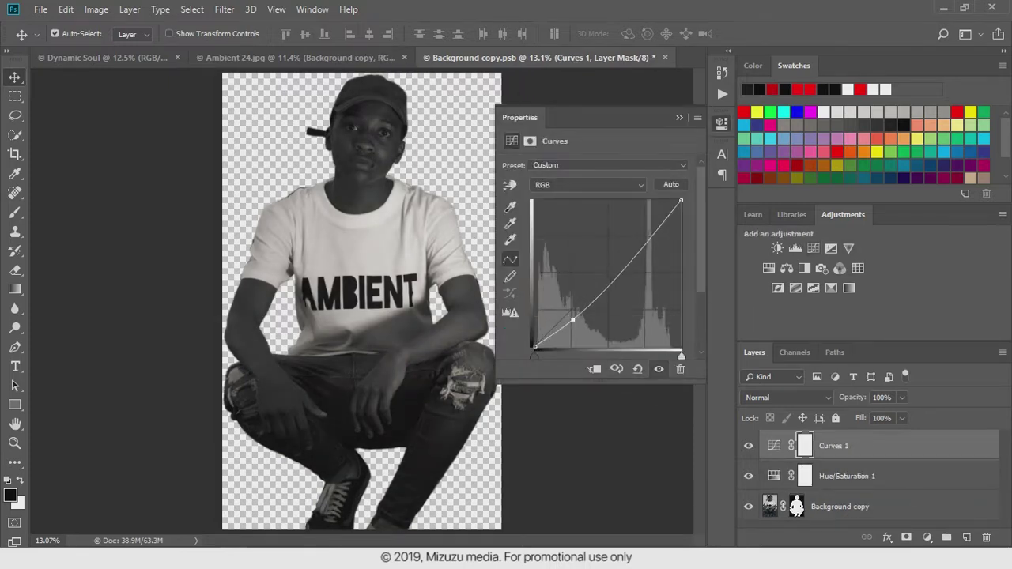
pyautogui.moveTo(638, 242); pyautogui.dragTo(639, 239)
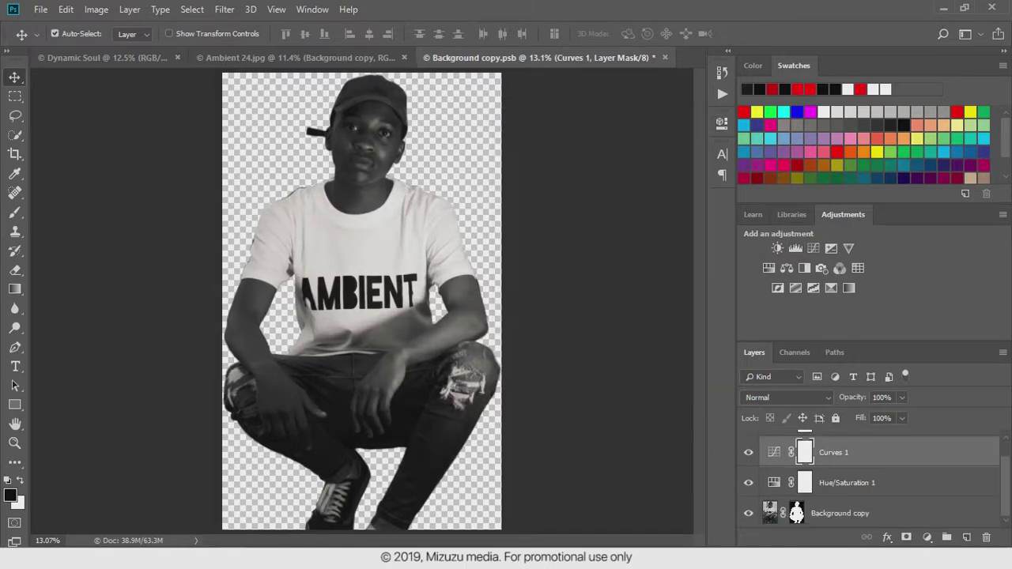
pyautogui.press('o')
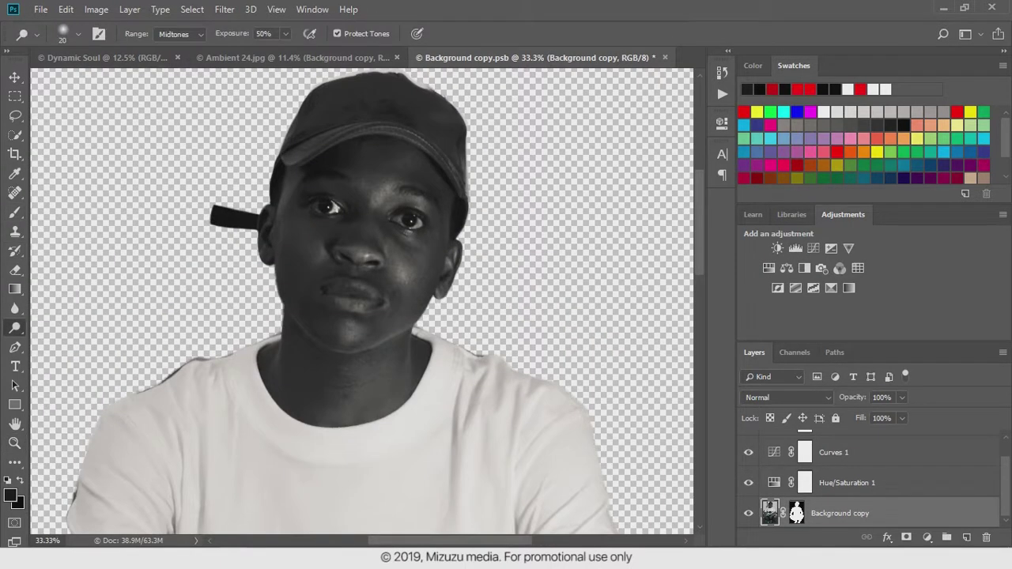
pyautogui.hotkey('ctrl', '0')
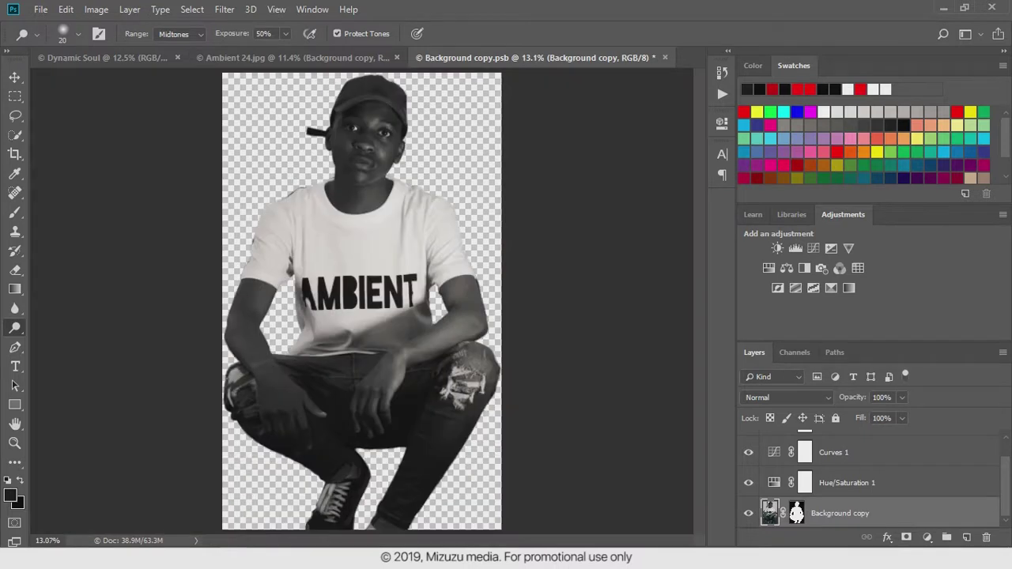
# Save the smart-object contents and close it to return to Ambient 24.jpg
pyautogui.press('v')
pyautogui.hotkey('ctrl', 's')
pyautogui.hotkey('ctrl', 'w')
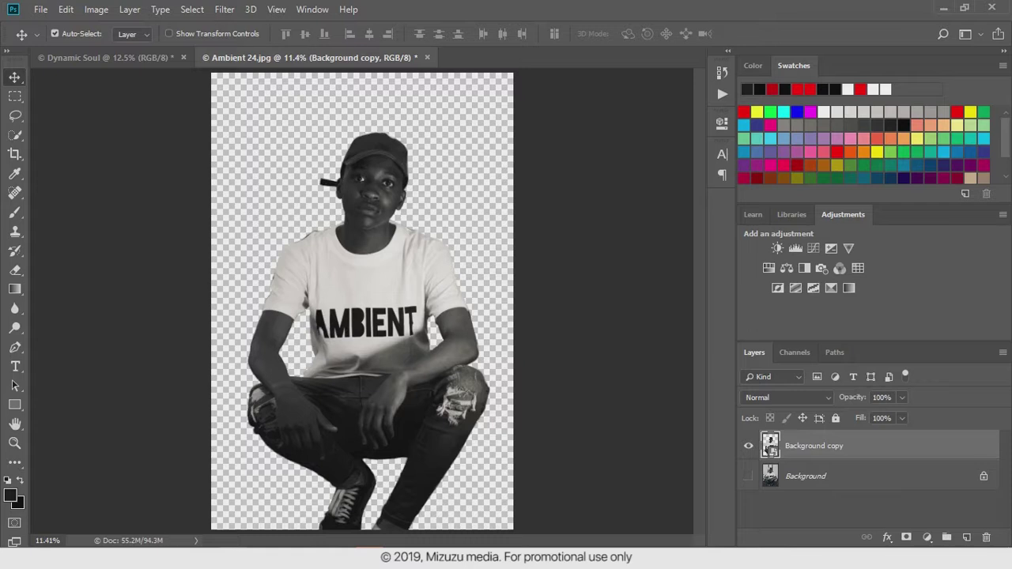
# Paste the cut-out man into the Dynamic Soul poster and resize him
pyautogui.hotkey('ctrl', 'Tab')
pyautogui.hotkey('ctrl', 'v')
pyautogui.hotkey('ctrl', 't')
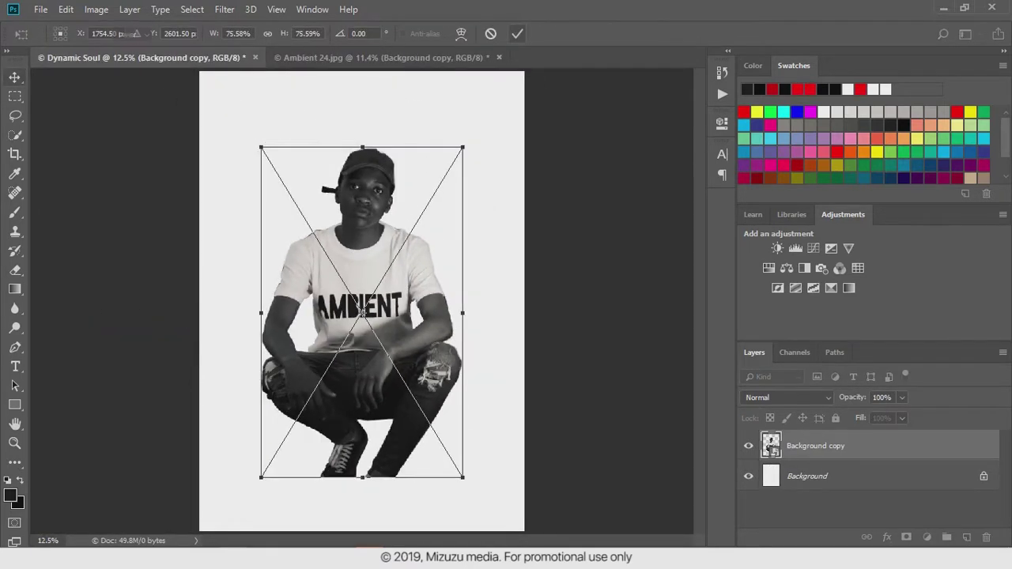
pyautogui.press('Return')
# Draw a black rectangle stripe, duplicate it into four evenly spaced stripes, and merge them
pyautogui.hotkey('ctrl', 'shift', 'alt', 'n')
pyautogui.press('u')
pyautogui.moveTo(233, 158)
pyautogui.mouseDown()
pyautogui.moveTo(490, 204)
pyautogui.moveTo(484, 363)
pyautogui.mouseUp()
pyautogui.press('v')
pyautogui.keyDown('shift'); pyautogui.click(815, 504); pyautogui.keyUp('shift')
pyautogui.click(438, 33)
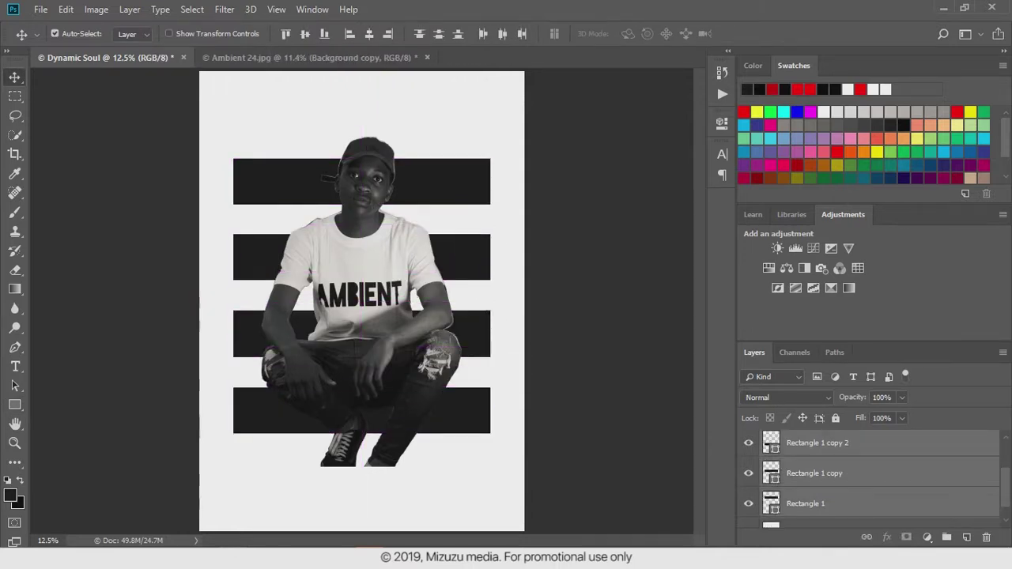
pyautogui.hotkey('ctrl', 'e')
# Change the stripes' fill colour to dark red
pyautogui.press('u')
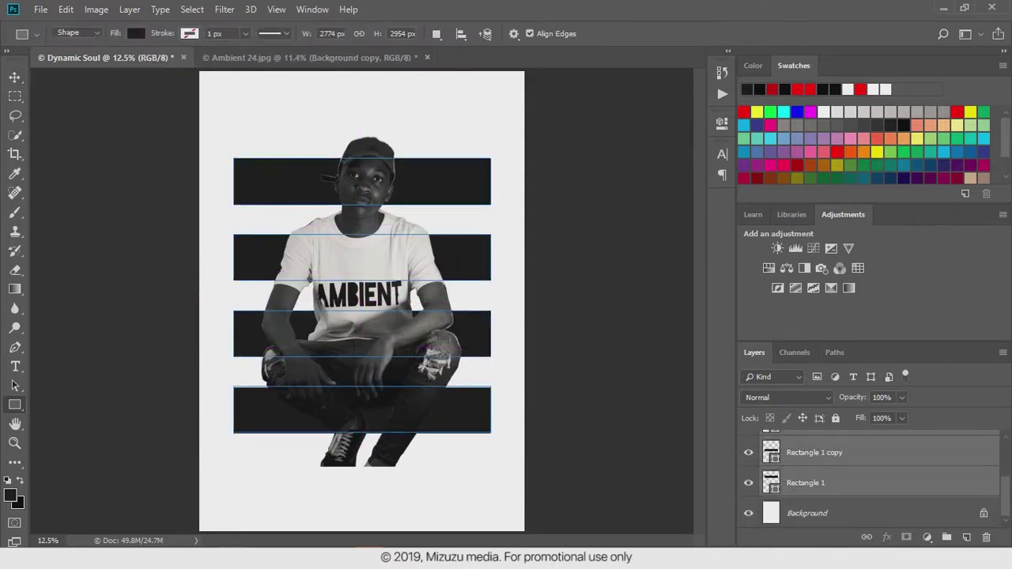
pyautogui.click(136, 33)
pyautogui.click(93, 181)
pyautogui.click(92, 111)
pyautogui.press('v')
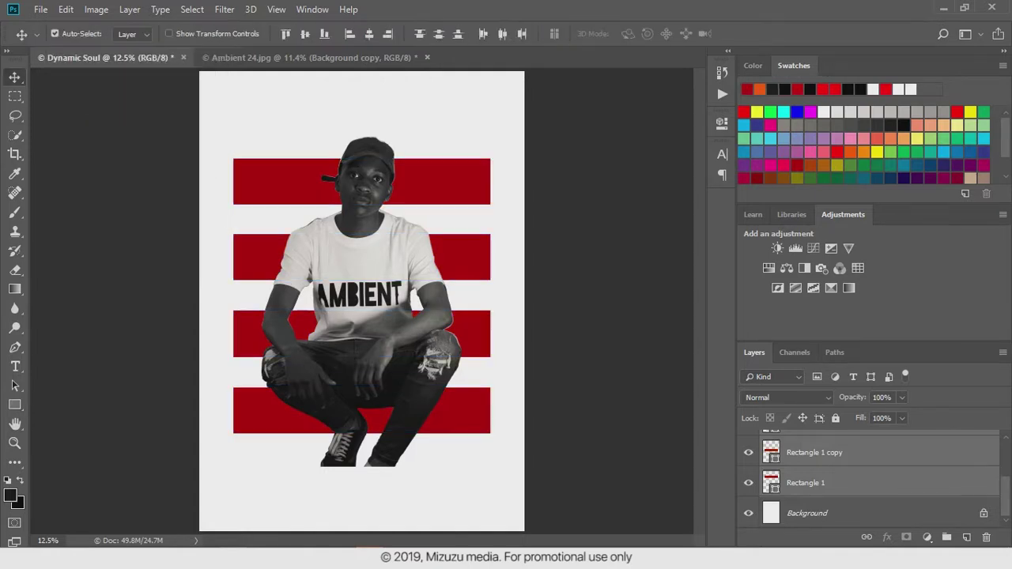
# Commit the stretched stripe spacing and nudge all four stripes up slightly
pyautogui.click(770, 447)
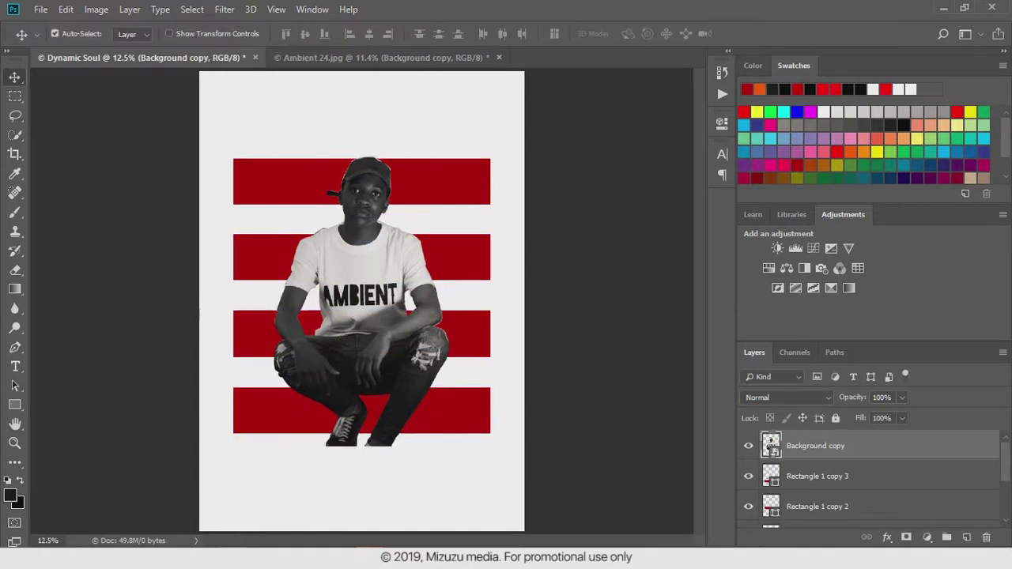
pyautogui.press('Return')
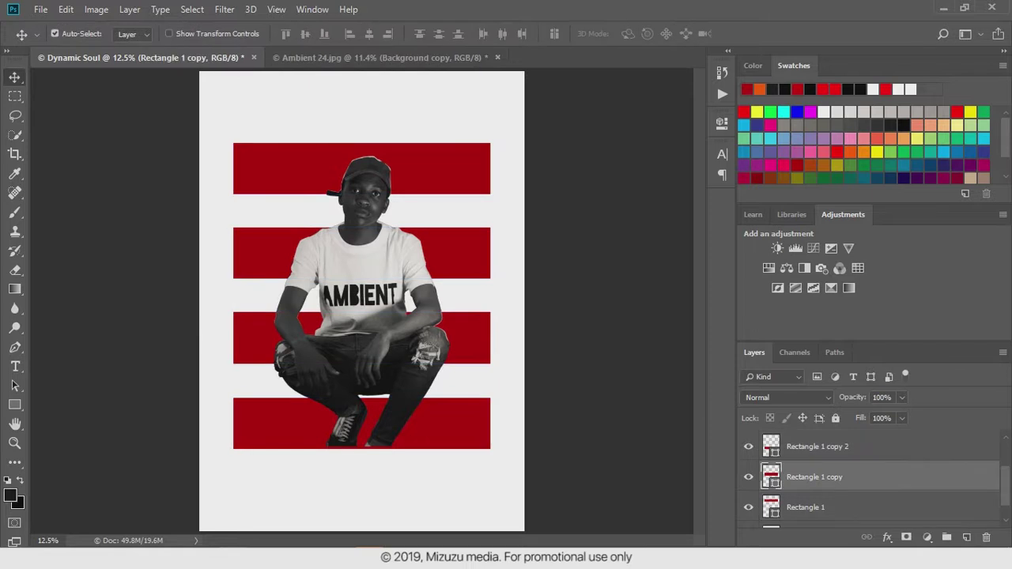
pyautogui.click(814, 477)
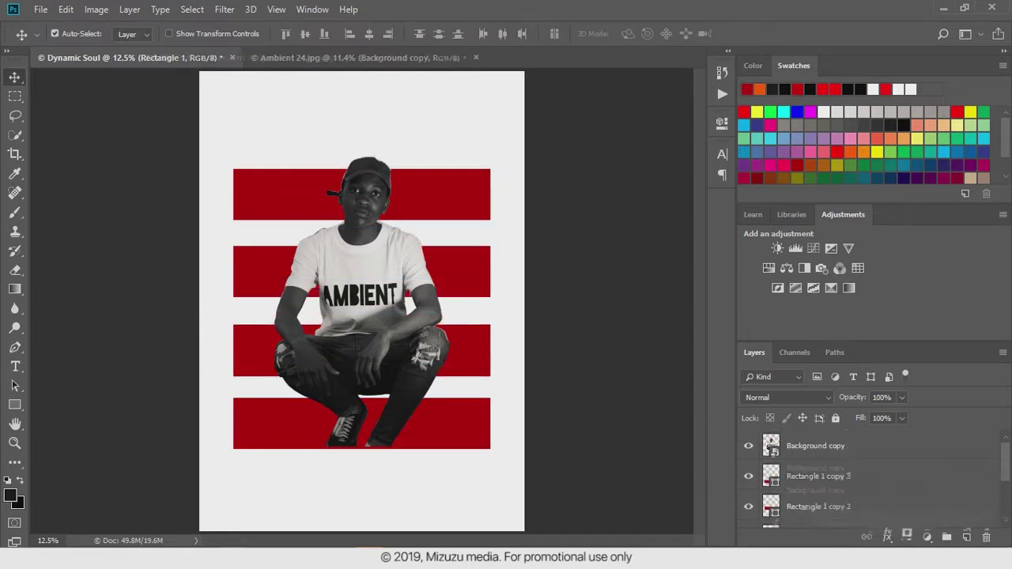
pyautogui.hotkey('shift', 'Up')
pyautogui.hotkey('shift', 'Up')
pyautogui.hotkey('shift', 'Up')
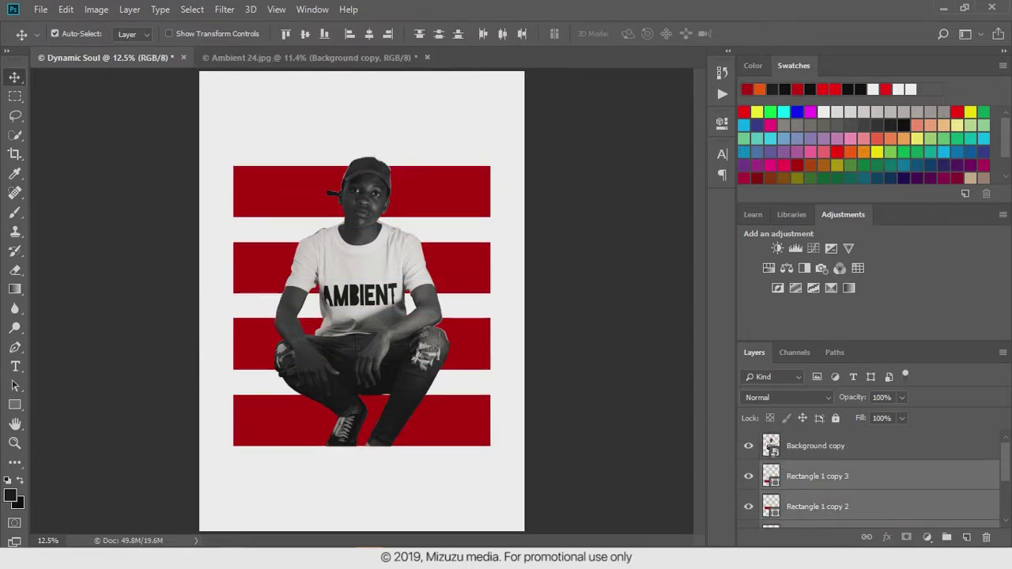
# Change the stripes' fill to yellow
pyautogui.press('u')
pyautogui.click(140, 34)
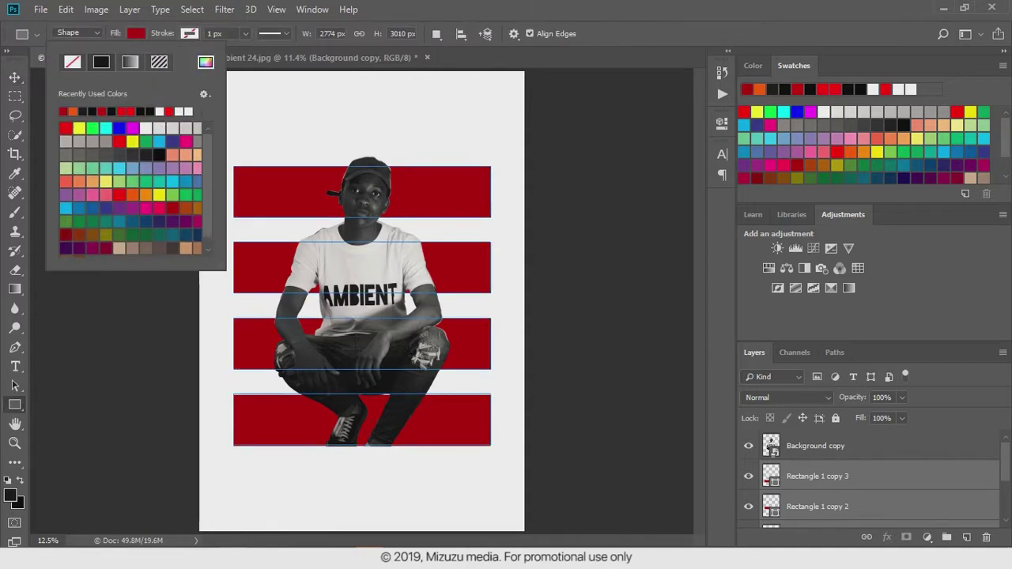
pyautogui.click(67, 79)
pyautogui.press('Return')
pyautogui.press('v')
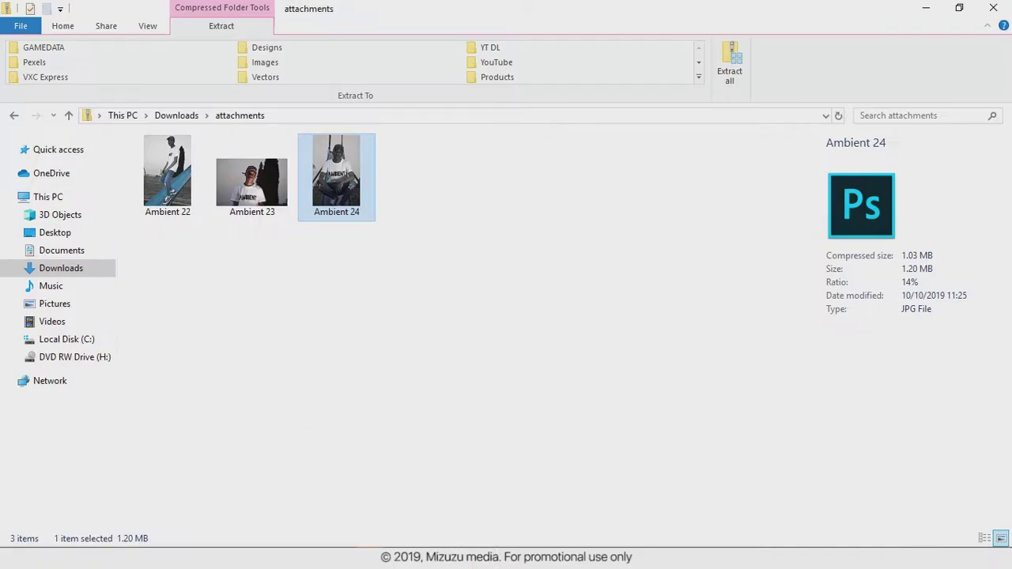
# Open Ambient 23.jpg and duplicate its photo onto a new layer
pyautogui.doubleClick(256, 181)
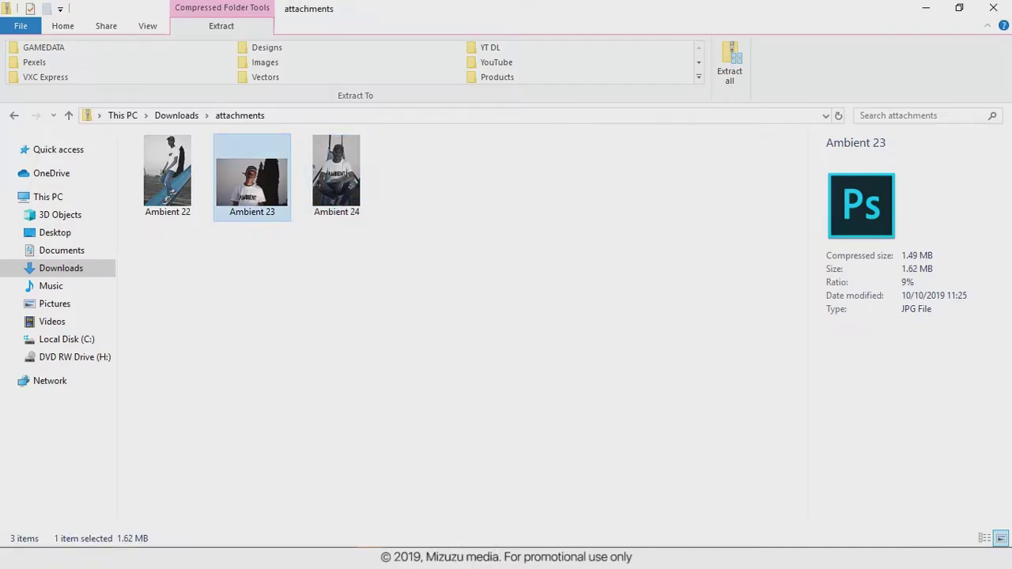
pyautogui.hotkey('ctrl', 'j')
pyautogui.press('w')
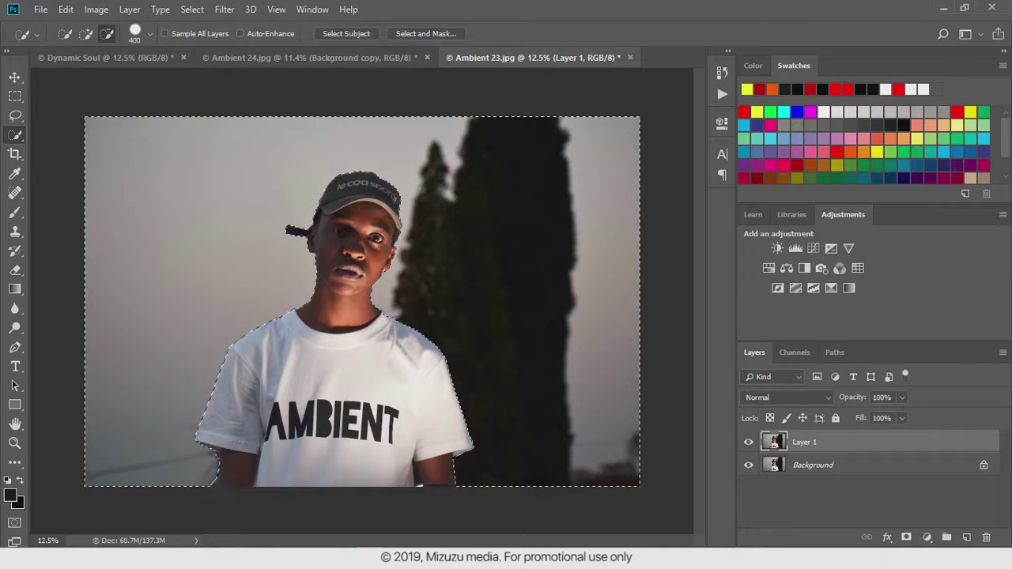
# Mask Layer 1 to the selected man, invert the mask, hide Background, and zoom in on his face
pyautogui.keyDown('alt'); pyautogui.click(907, 537); pyautogui.keyUp('alt')
pyautogui.click(748, 465)
pyautogui.hotkey('ctrl', 'i')
pyautogui.press('z')
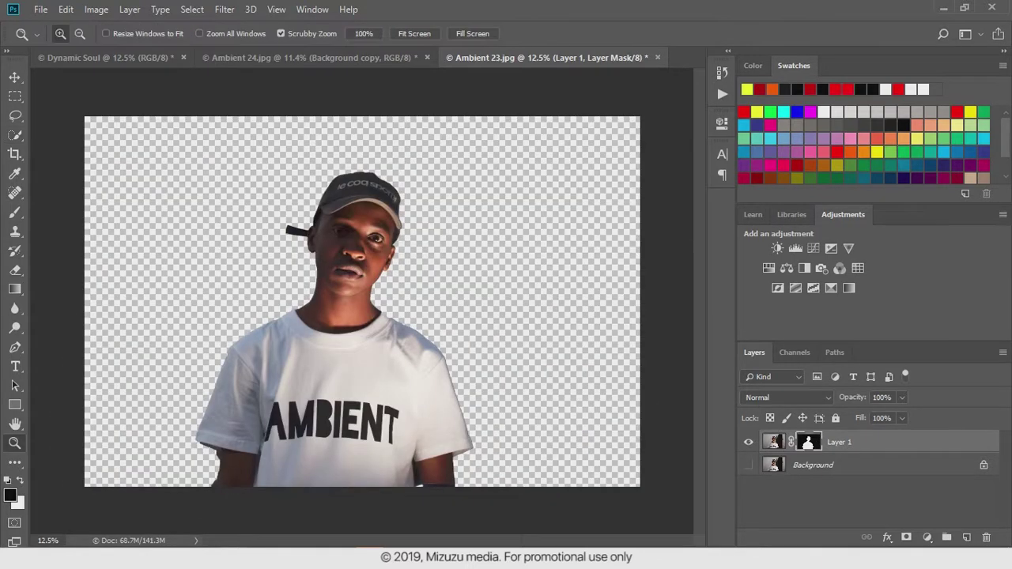
pyautogui.hotkey('ctrl', '+')
pyautogui.hotkey('ctrl', '+')
pyautogui.hotkey('ctrl', '+')
pyautogui.hotkey('ctrl', '+')
pyautogui.click(14, 328)
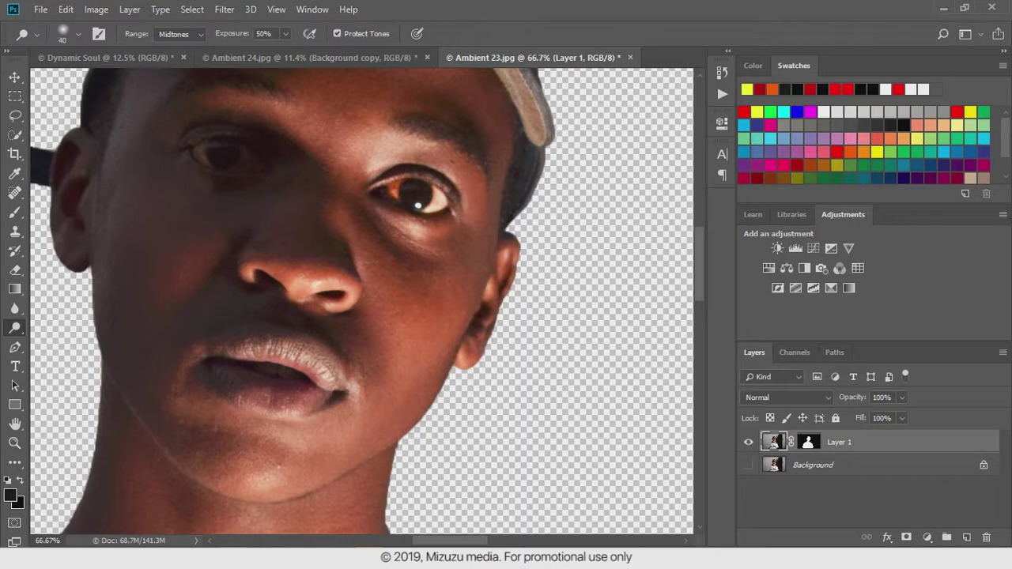
pyautogui.press('v')
pyautogui.hotkey('ctrl', '0')
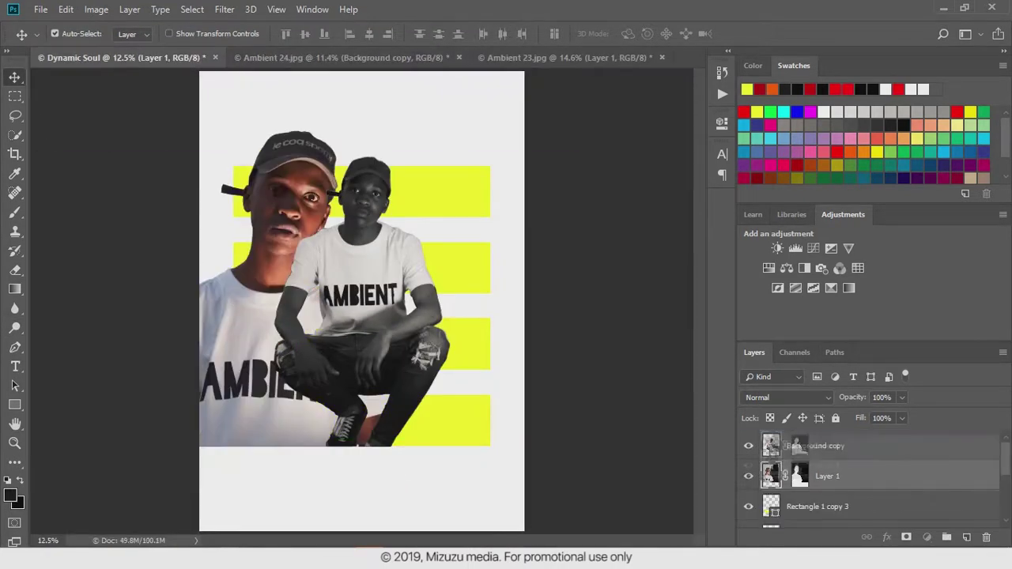
# Use the portrait and stripe layers' context menus to clip the portrait, then close the edited portrait
pyautogui.rightClick(854, 476)
pyautogui.click(818, 506)
pyautogui.rightClick(817, 483)
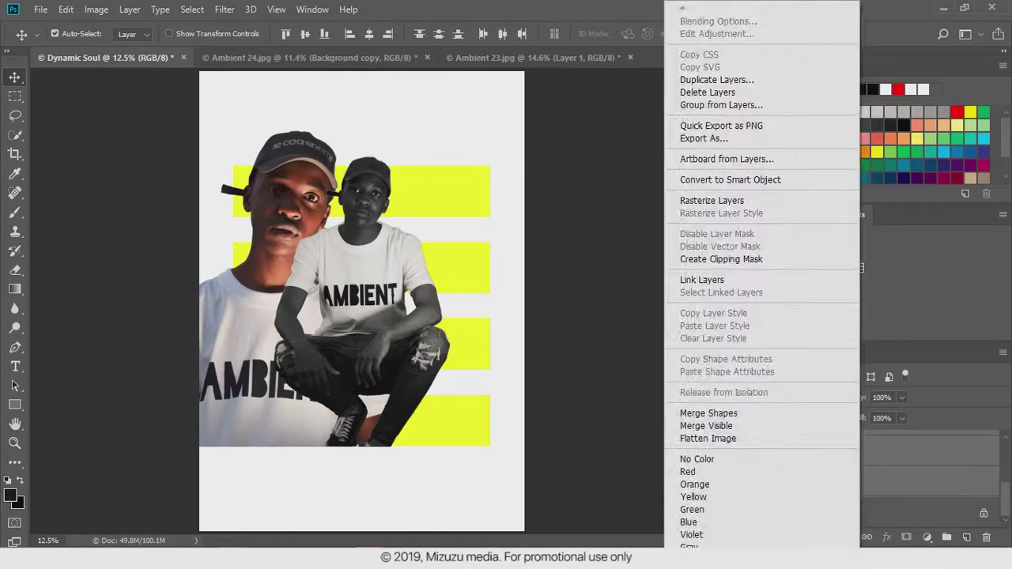
pyautogui.press('Escape')
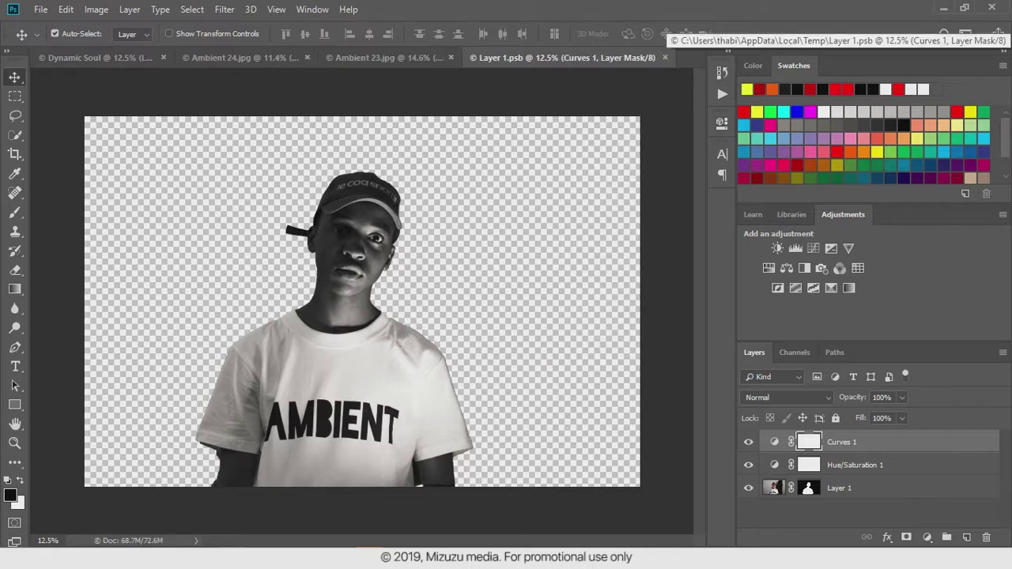
pyautogui.hotkey('ctrl', 'w')
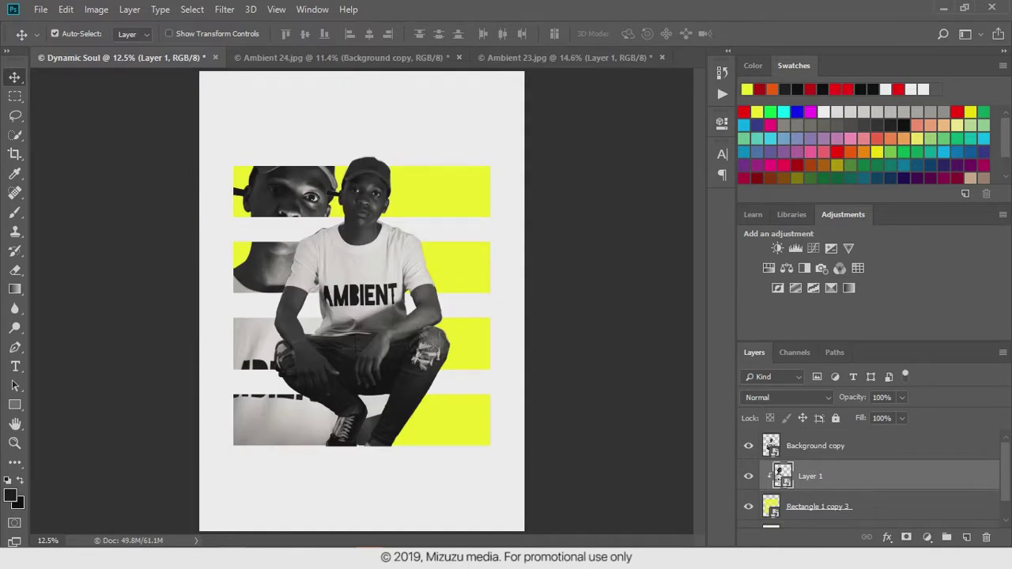
# Add a Hue/Saturation adjustment above the white background that turns the backdrop black
pyautogui.scroll(-2, 870, 475)
pyautogui.click(814, 506)
pyautogui.click(767, 268)
pyautogui.moveTo(599, 256); pyautogui.dragTo(502, 256)
pyautogui.click(722, 122)
# Set the clipped portrait to Multiply for a yellow tint and drag the Ambient 22 photo in
pyautogui.click(810, 452)
pyautogui.click(787, 397)
pyautogui.click(783, 89)
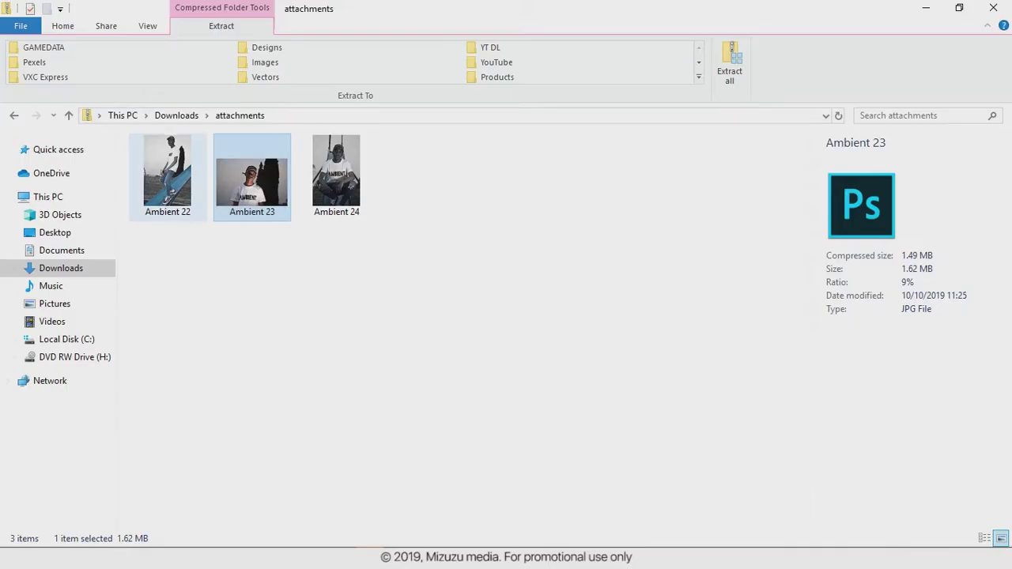
pyautogui.moveTo(168, 170); pyautogui.dragTo(229, 506)
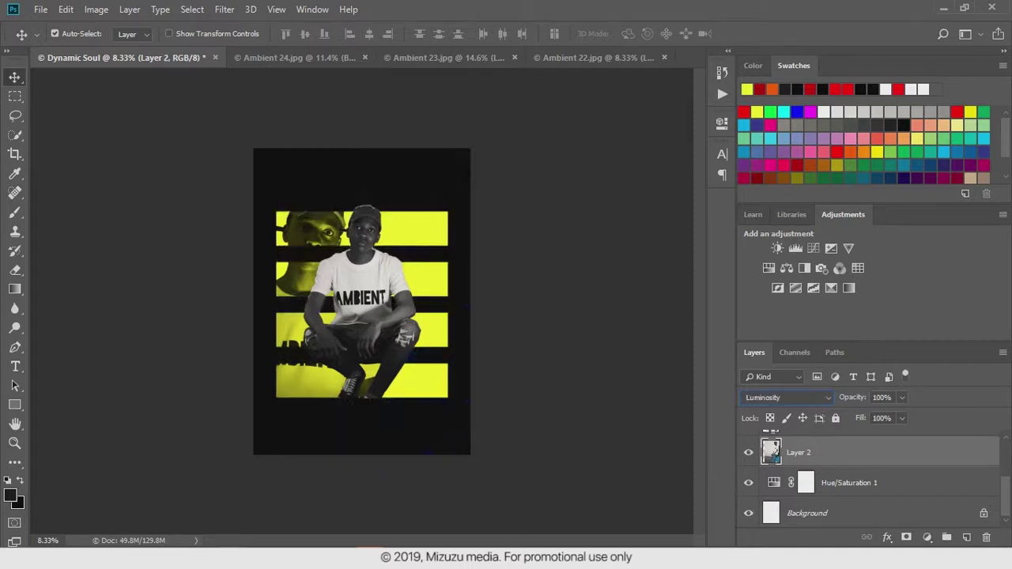
# Blend the Ambient 22 layer in Screen mode with lowered opacity
pyautogui.click(787, 397)
pyautogui.click(760, 150)
pyautogui.moveTo(902, 397); pyautogui.dragTo(844, 415)
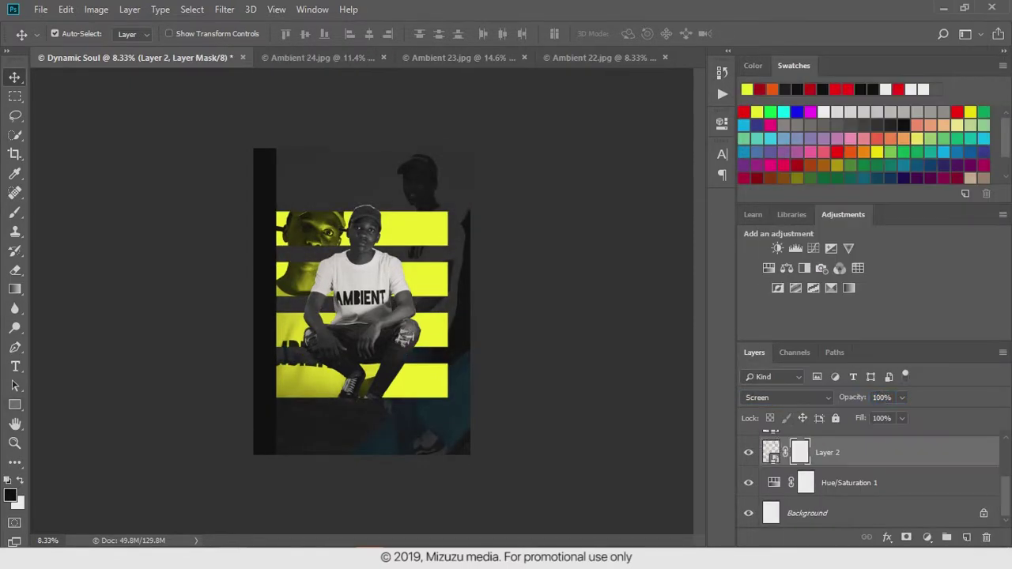
# Paint the layer mask black with a large brush to fade the figure's edges
pyautogui.press('b')
pyautogui.press(']')
pyautogui.press(']')
pyautogui.press(']')
pyautogui.moveTo(309, 166); pyautogui.dragTo(309, 435)
pyautogui.moveTo(356, 158)
pyautogui.mouseDown()
pyautogui.moveTo(427, 158)
pyautogui.moveTo(451, 190)
pyautogui.moveTo(435, 439)
pyautogui.mouseUp()
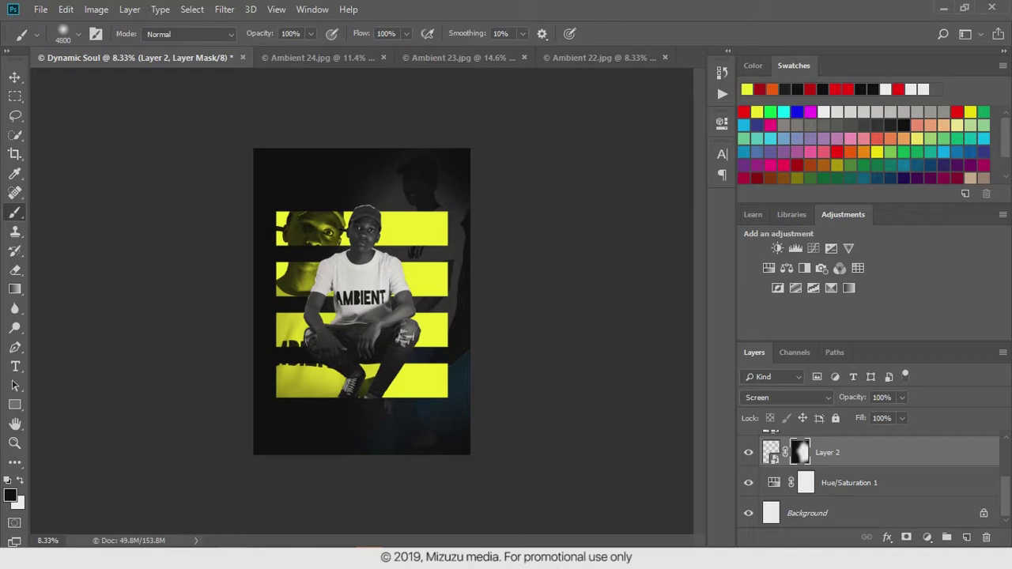
pyautogui.moveTo(419, 182); pyautogui.dragTo(458, 395)
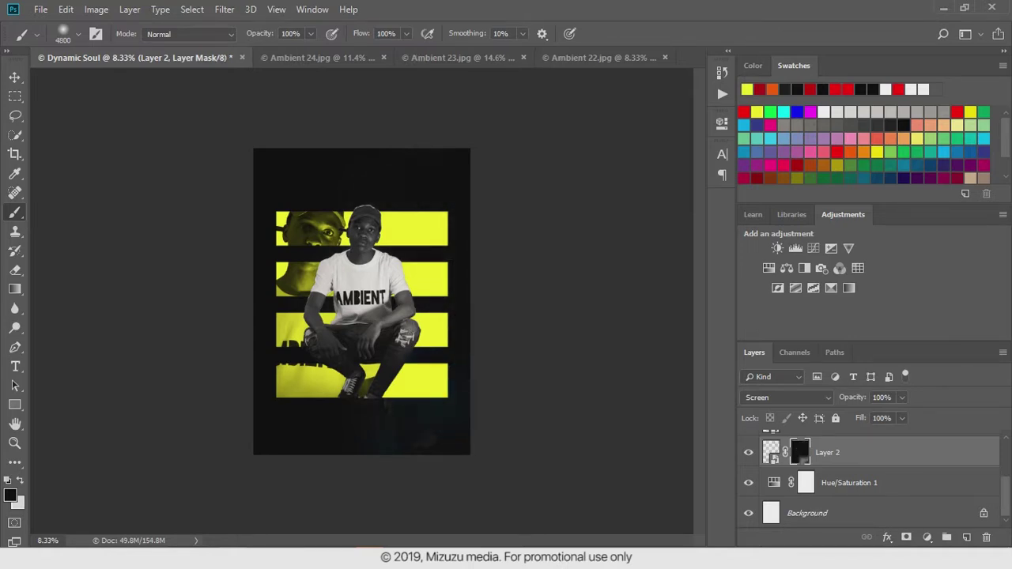
# Paint white on the mask to bring back the shadow figure at top right
pyautogui.press('x')
pyautogui.press(']')
pyautogui.press(']')
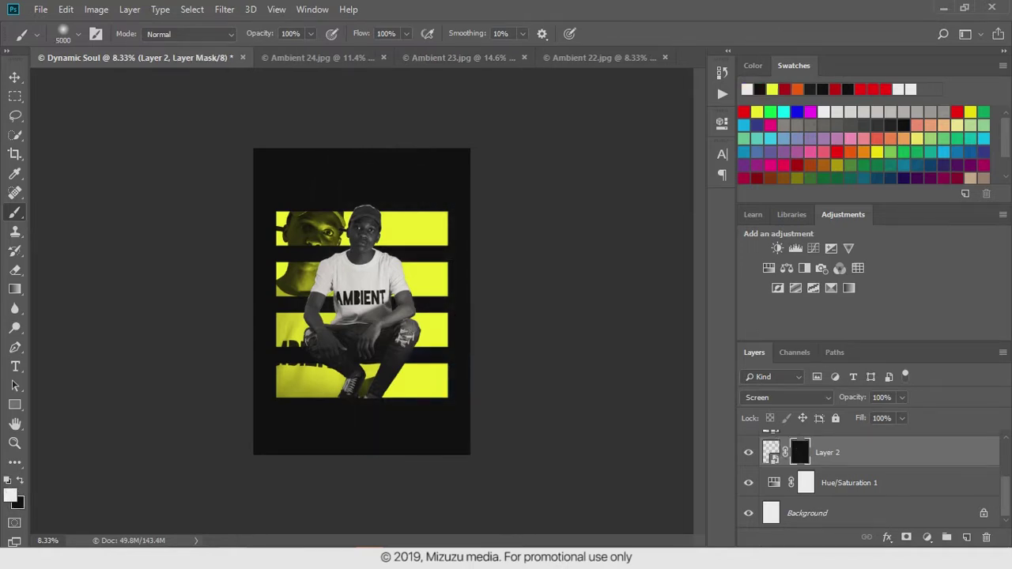
pyautogui.moveTo(348, 170); pyautogui.dragTo(443, 301)
pyautogui.moveTo(317, 158); pyautogui.dragTo(458, 182)
pyautogui.press('v')
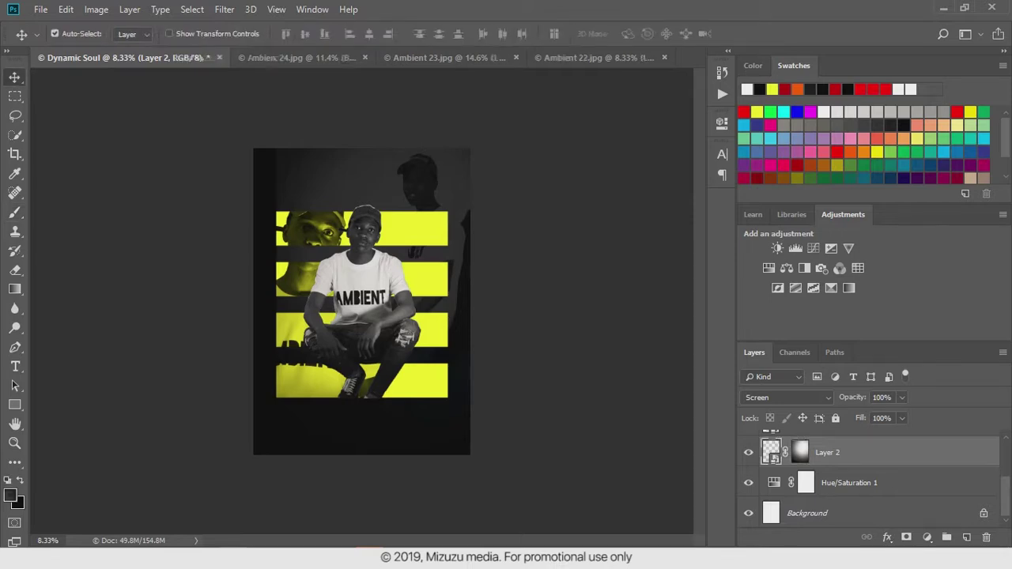
# Open the Ambient 22 layer's contents and Hue/Saturation settings, then close back to the poster
pyautogui.doubleClick(771, 453)
pyautogui.doubleClick(774, 446)
pyautogui.hotkey('ctrl', 'w')
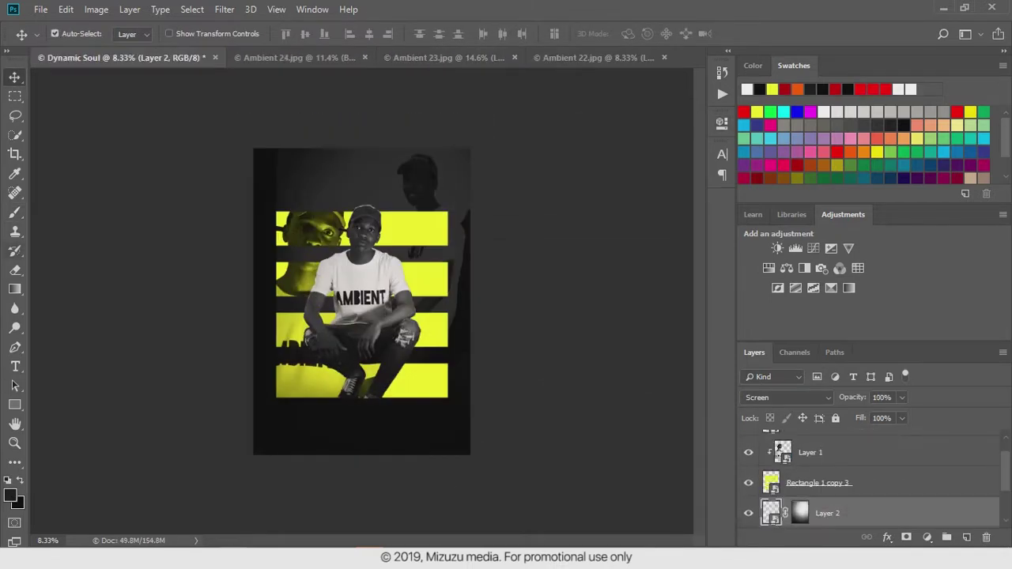
pyautogui.press('b')
pyautogui.press('x')
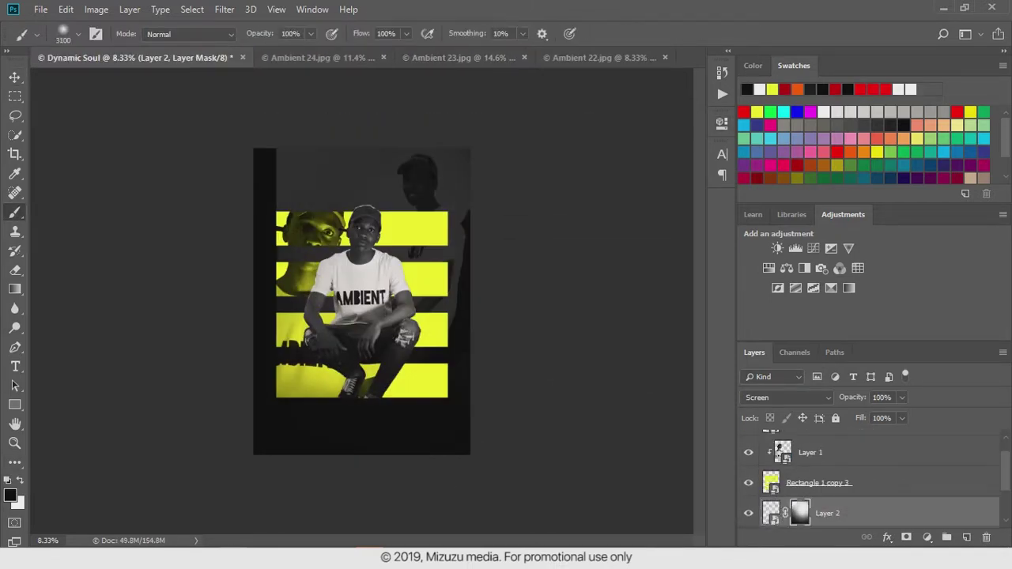
pyautogui.press('v')
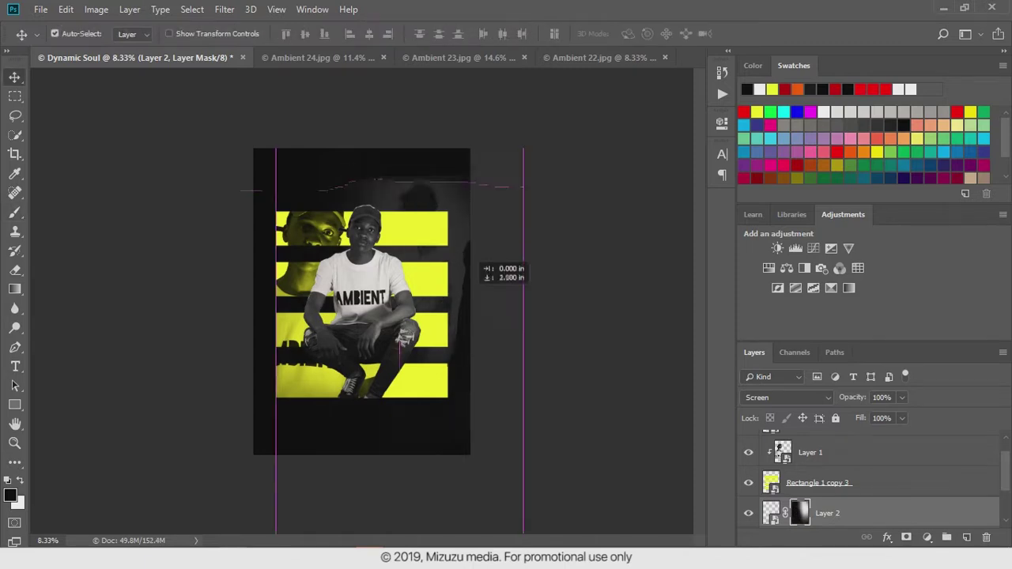
# Reselect the Ambient 22 figure layer and reduce its opacity to 35%
pyautogui.click(819, 483)
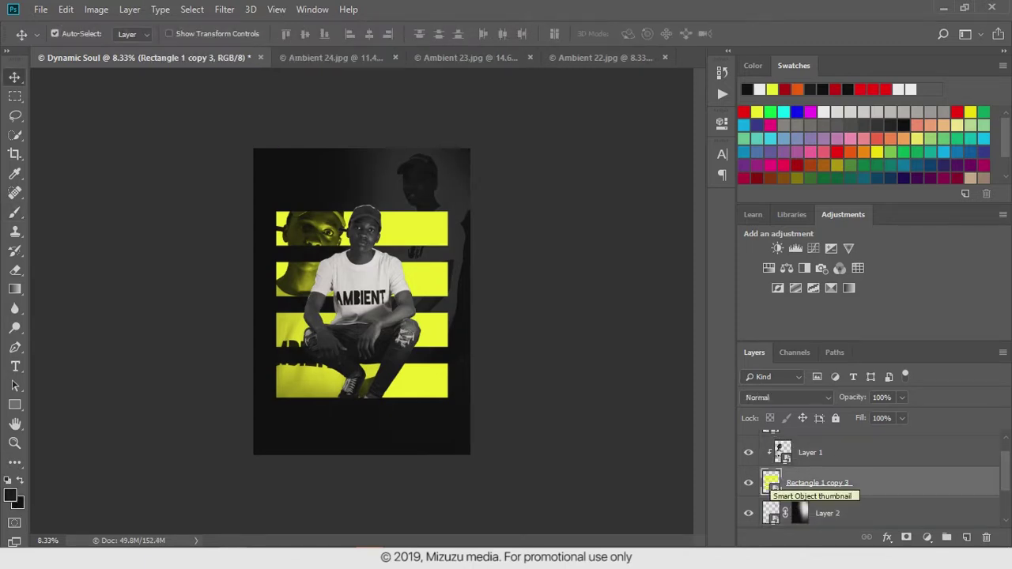
pyautogui.hotkey('ctrl', '+')
pyautogui.click(810, 452)
pyautogui.hotkey('alt', '[')
pyautogui.hotkey('alt', '[')
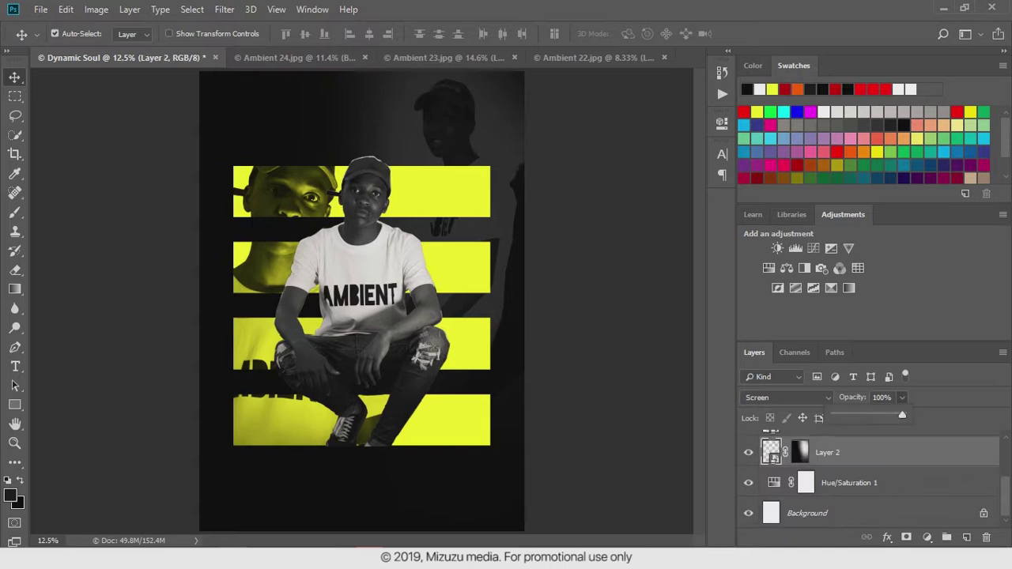
pyautogui.moveTo(902, 397); pyautogui.dragTo(864, 416)
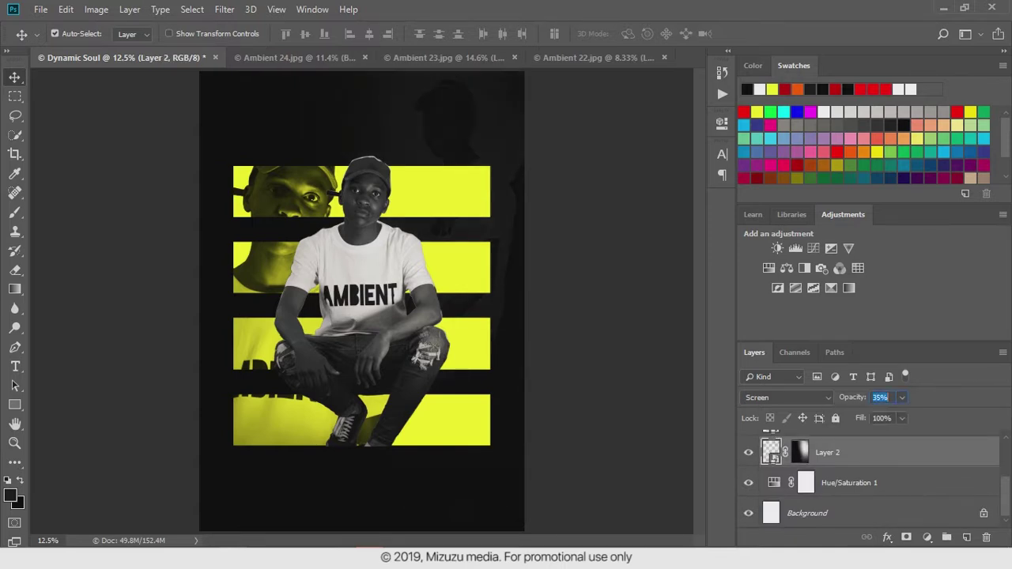
# Open the main man's smart object, save its tone adjustments, and close it
pyautogui.scroll(3, 870, 475)
pyautogui.doubleClick(772, 450)
pyautogui.hotkey('ctrl', 's')
pyautogui.hotkey('ctrl', 'w')
# Add a Hue/Saturation adjustment with Hue -61 inside the Rectangle 1 copy 3 stripes smart object
pyautogui.click(819, 506)
pyautogui.doubleClick(771, 447)
pyautogui.click(787, 268)
pyautogui.write('-61')
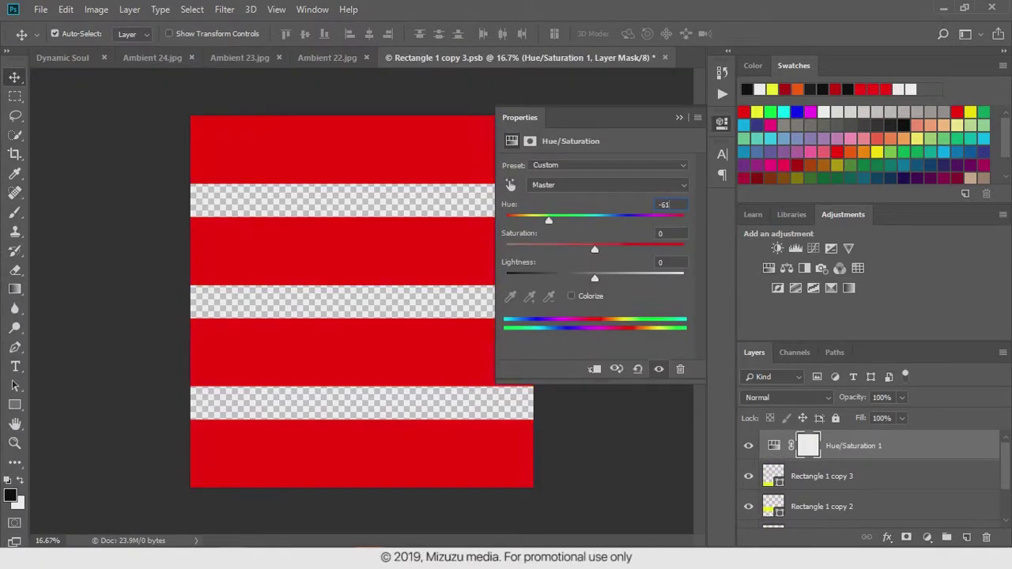
pyautogui.press('Return')
# Close the stripes contents back to the poster, then open and close the man's layer contents
pyautogui.hotkey('ctrl', 'w')
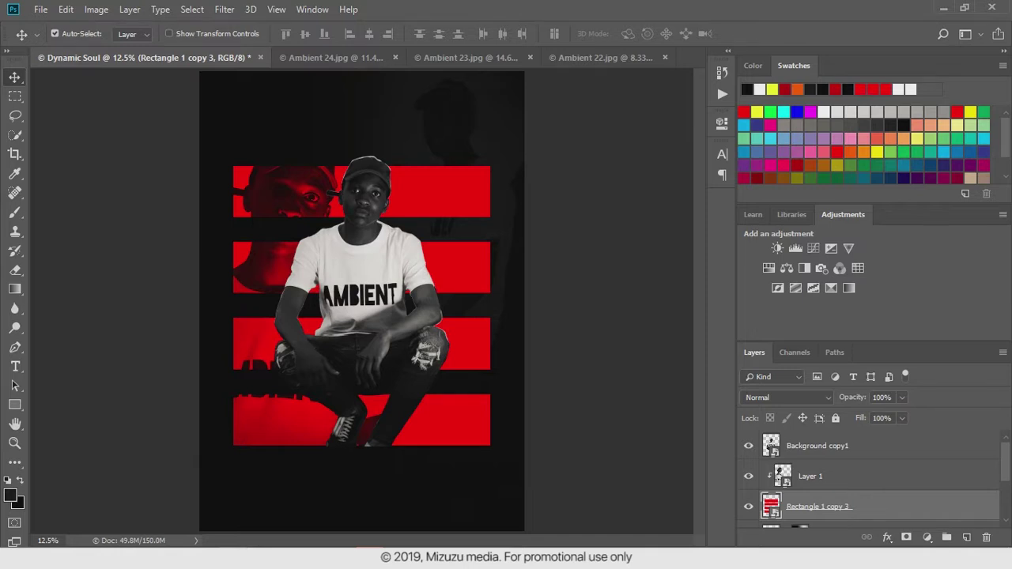
pyautogui.doubleClick(771, 447)
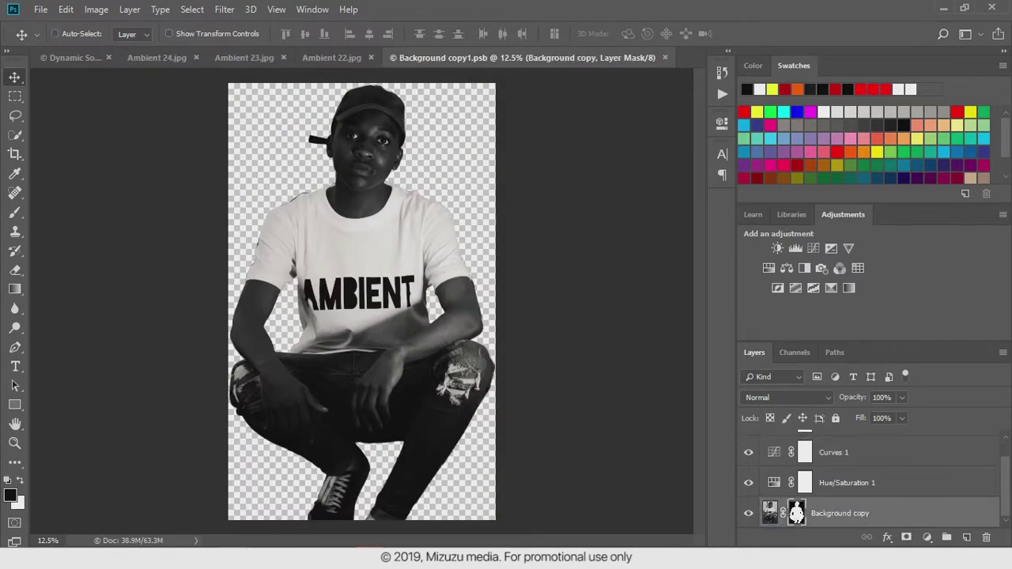
pyautogui.hotkey('ctrl', 'w')
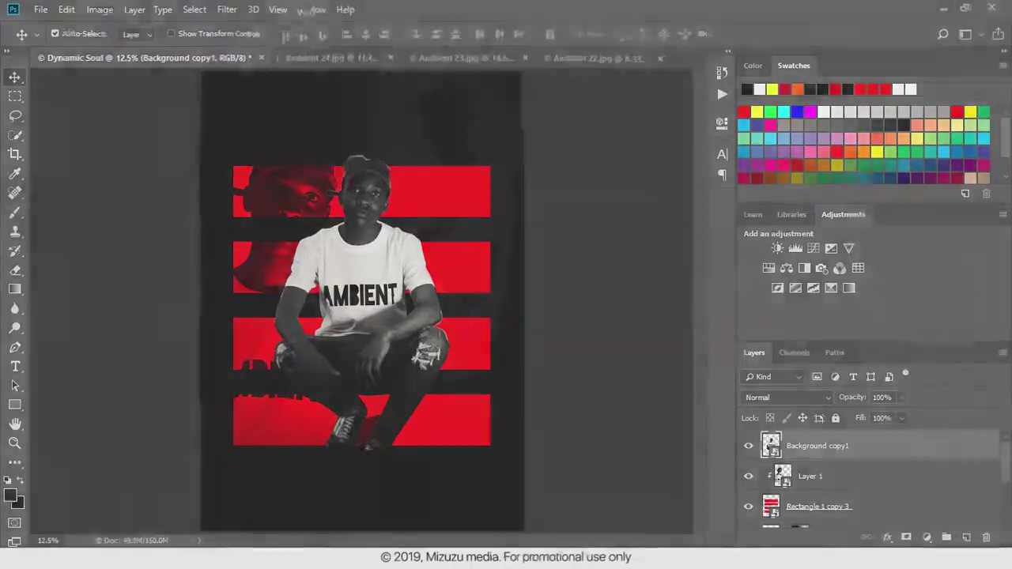